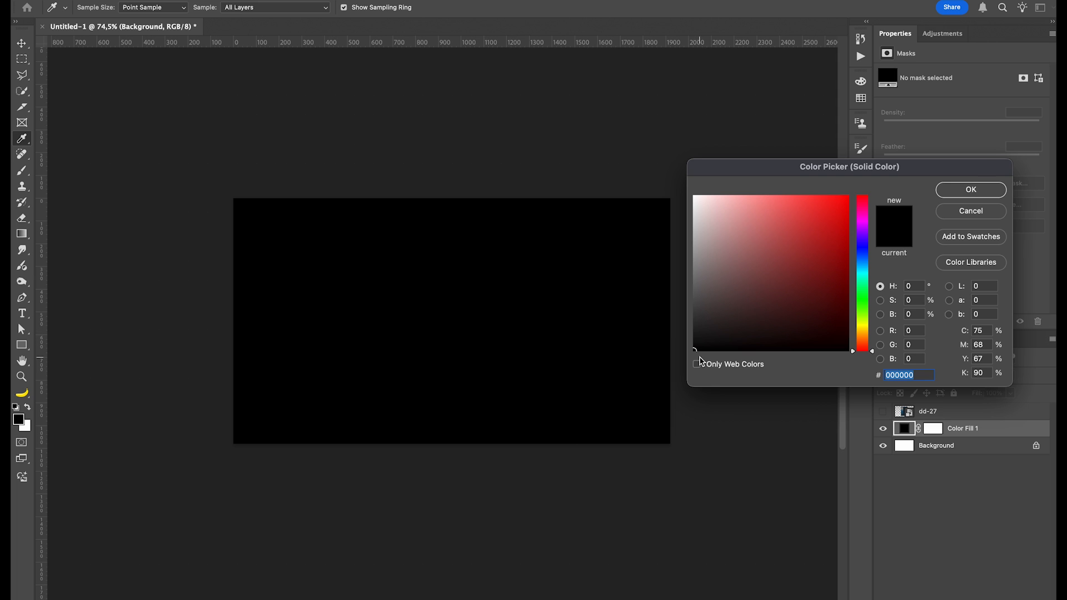
Confirm the black solid colour fill and add white text reading "It's not Hard" in Barlow Black, 67 pt, on the canvas's upper-left area
left_click(942, 211)
key("t")
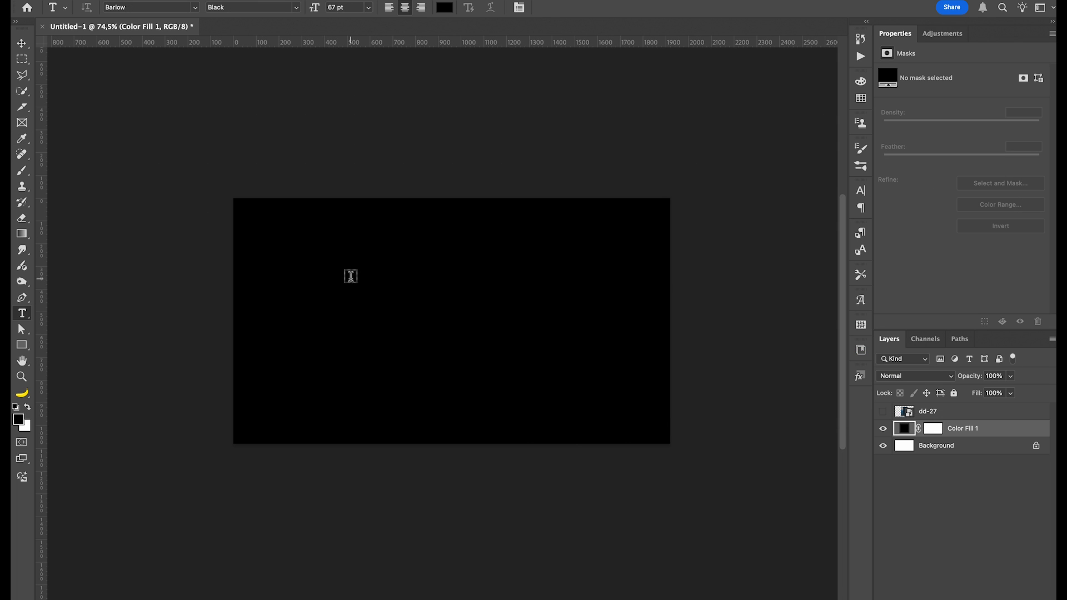
left_click(351, 276)
left_click(980, 428)
left_click(992, 168)
left_click_drag(787, 229, 687, 193)
key("Return")
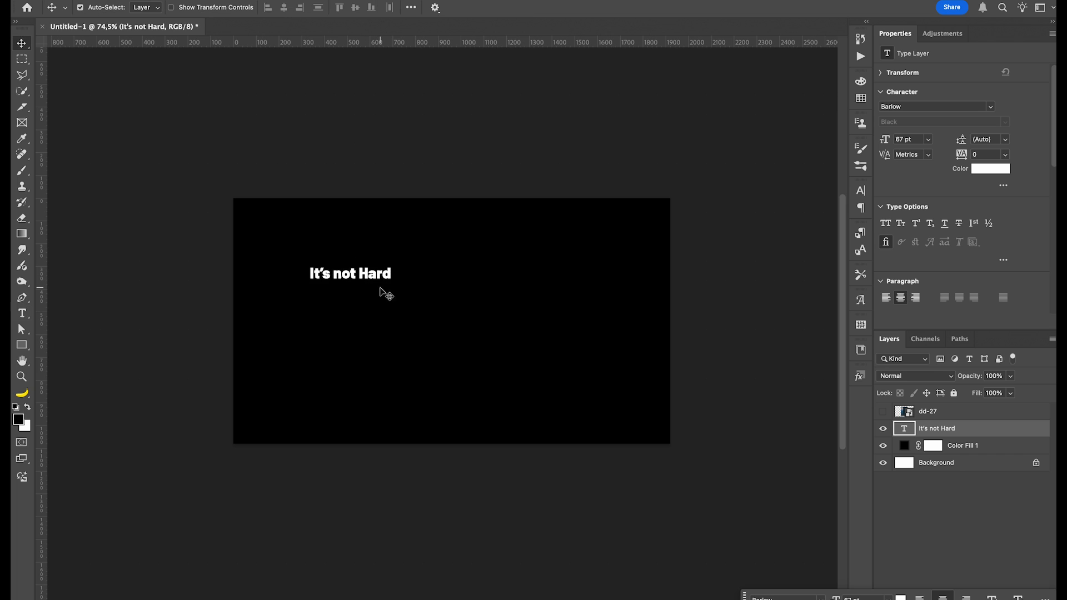
Place a second text reading "It's just New." near the canvas's lower-right corner and compare the layout with the dd-27 reference layer
left_click_drag(372, 274, 588, 421)
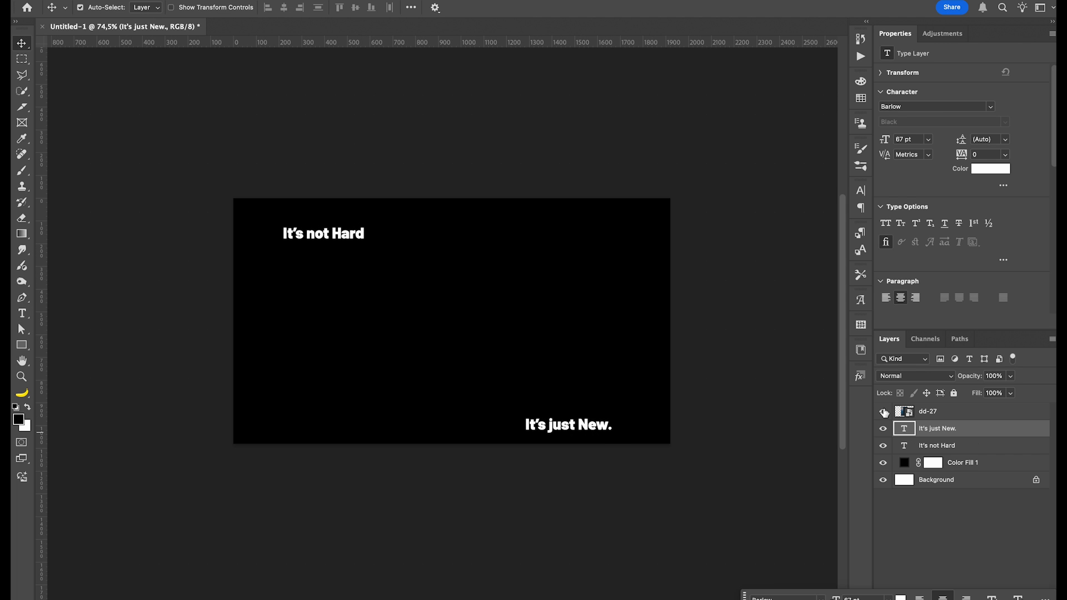
left_click(883, 411)
left_click(883, 411)
Adjust the positions of the two texts and convert both text layers into a single smart object
left_click(598, 421)
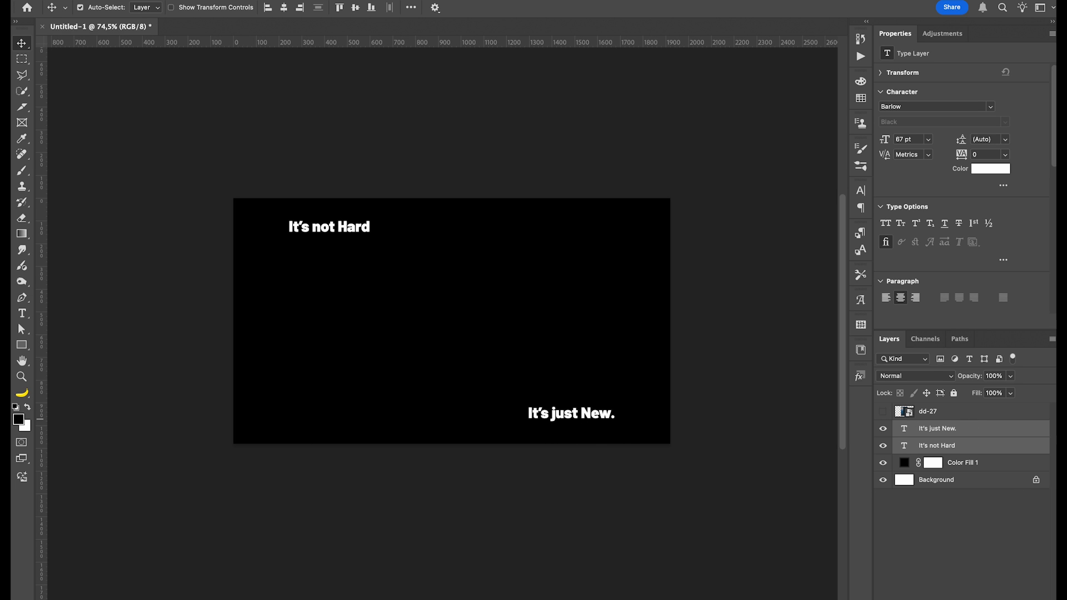
right_click(972, 431)
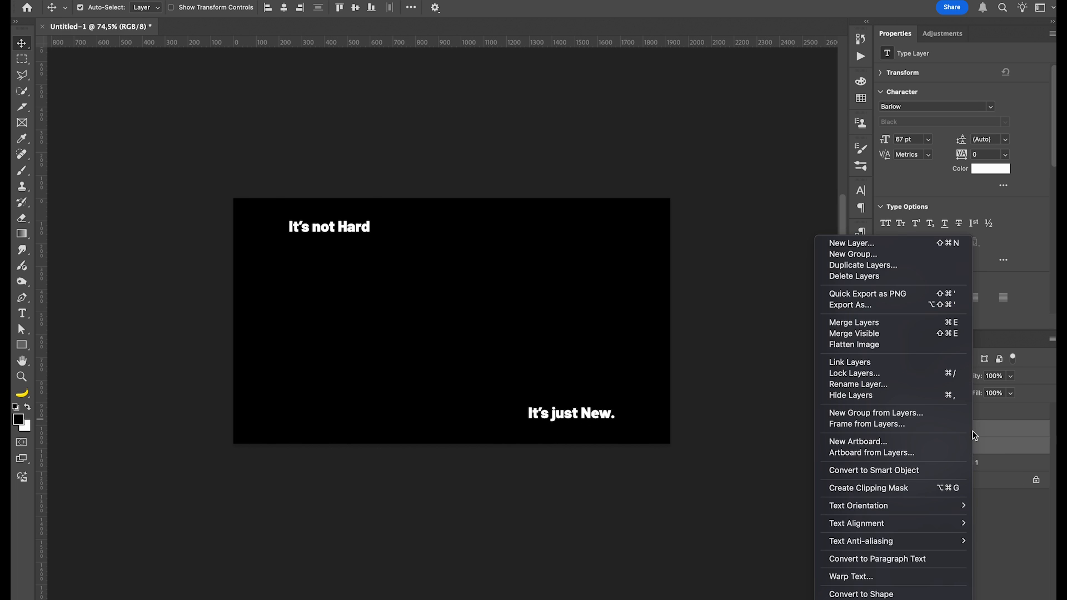
left_click(901, 471)
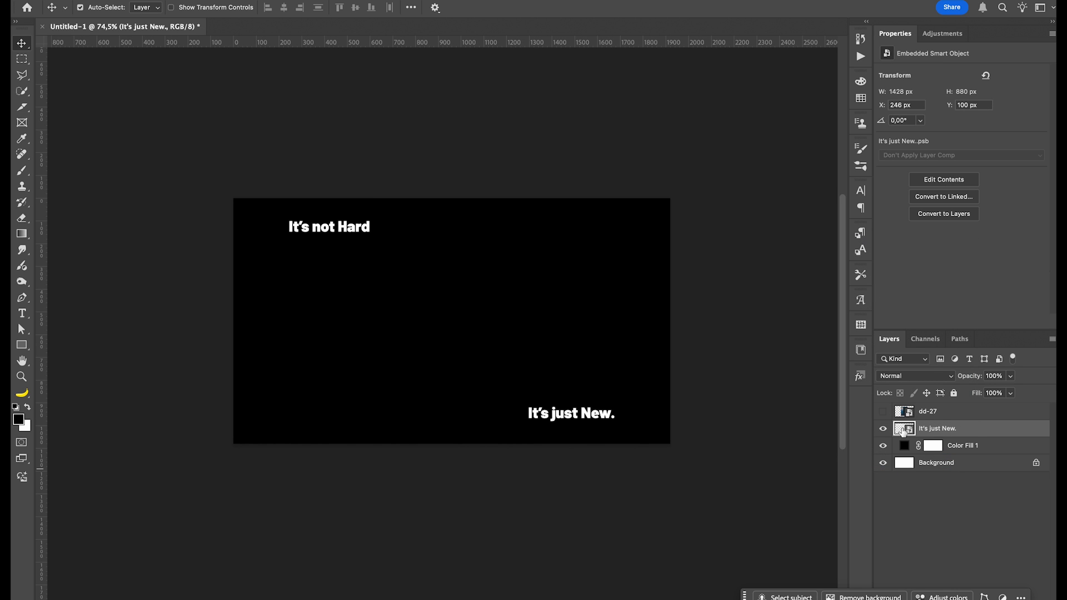
Inspect the smart object's contents to check that both text layers are still editable, and return to the main document
double_click(903, 430)
double_click(596, 457)
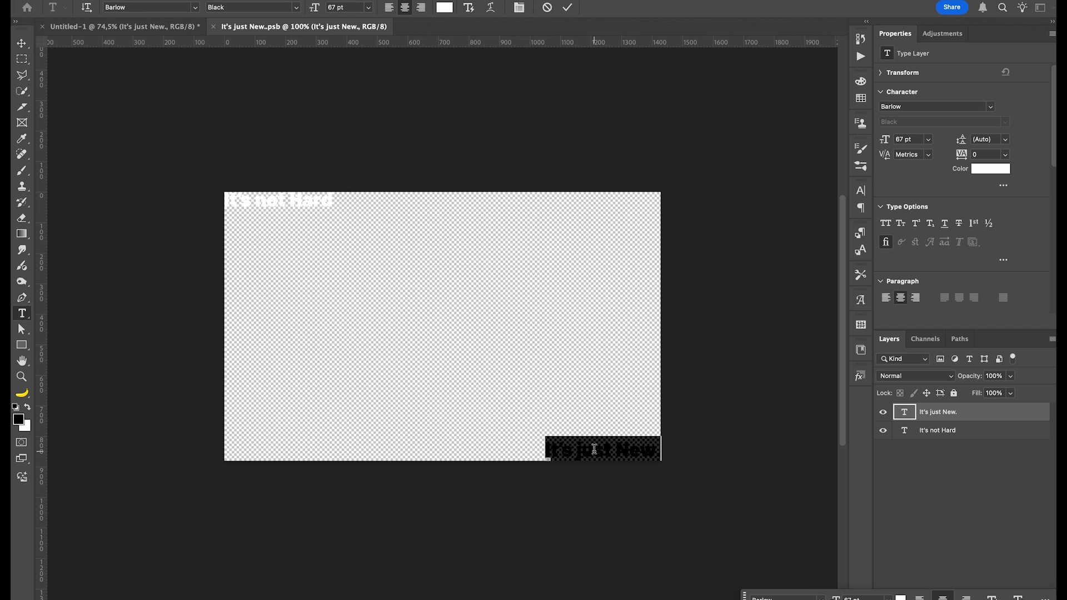
double_click(303, 201)
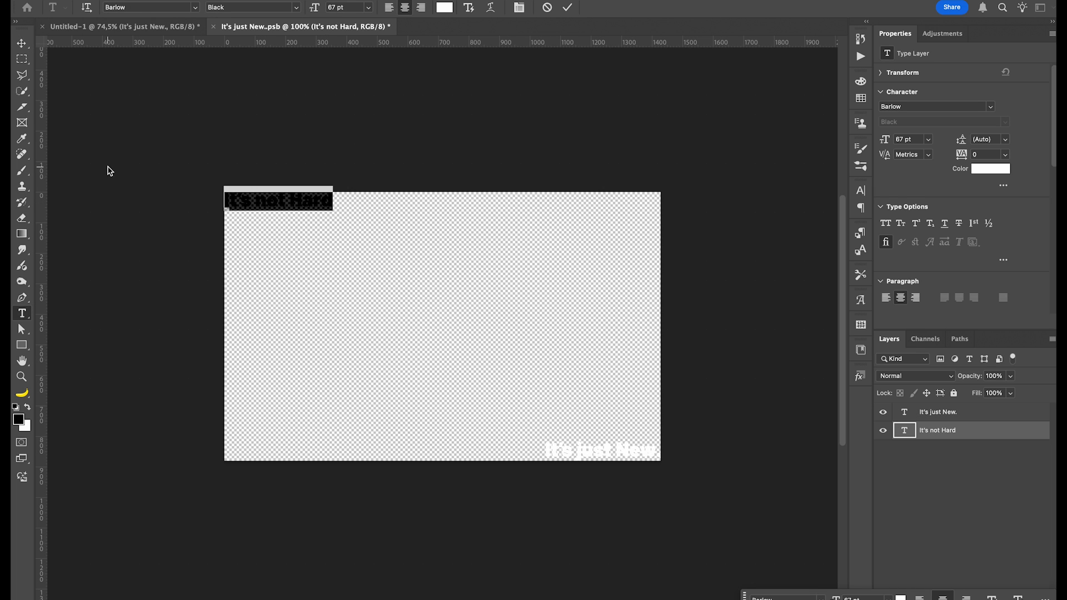
key("Escape")
key("v")
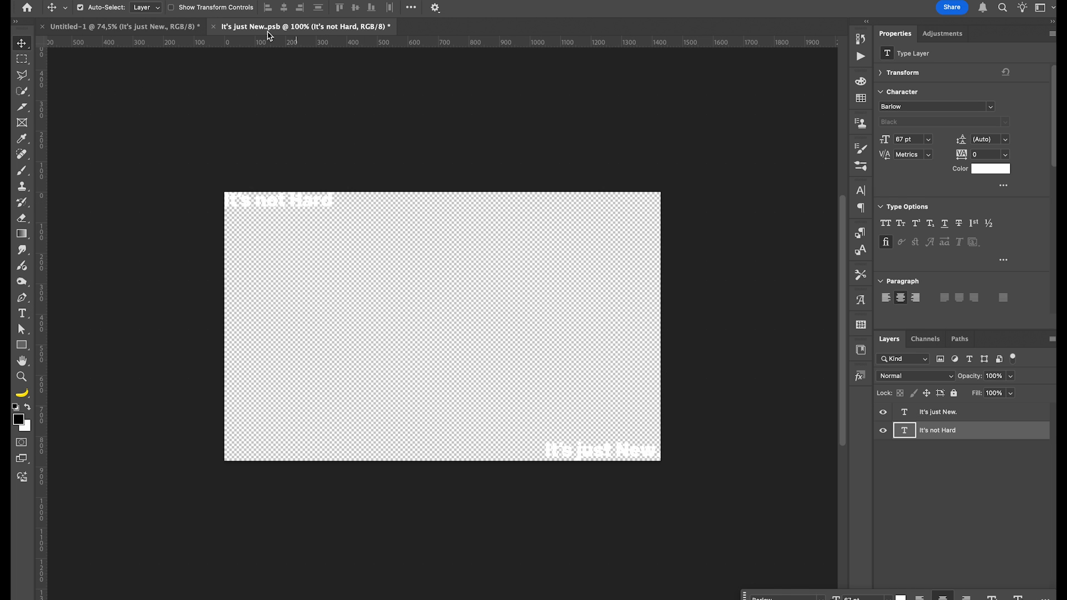
left_click(213, 26)
left_click(524, 243)
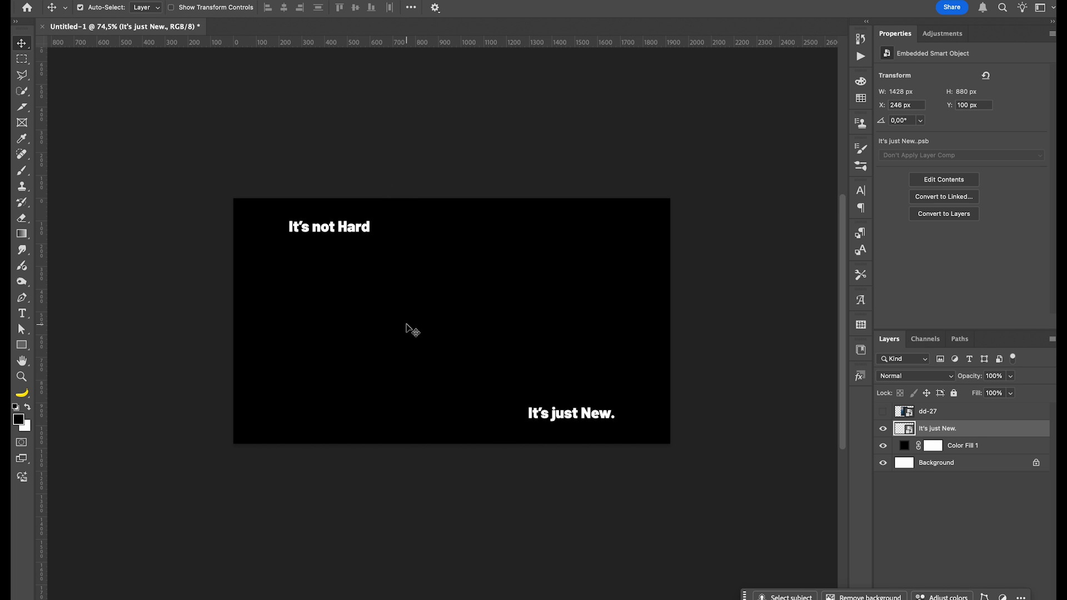
Apply a Gaussian Blur with a 2-pixel radius to the text smart object
left_click(334, 0)
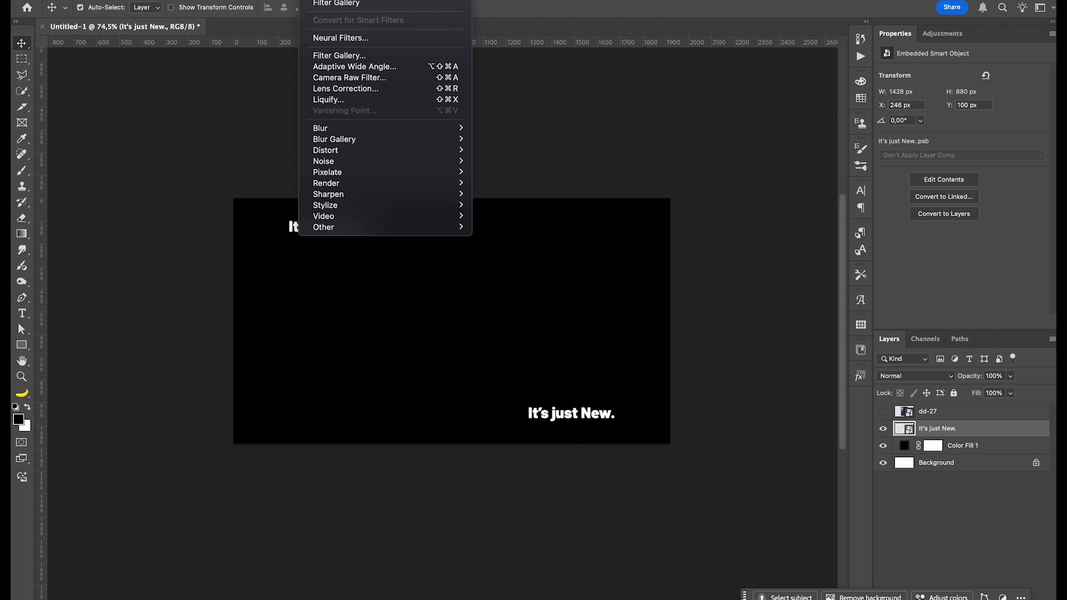
mouse_move(423, 128)
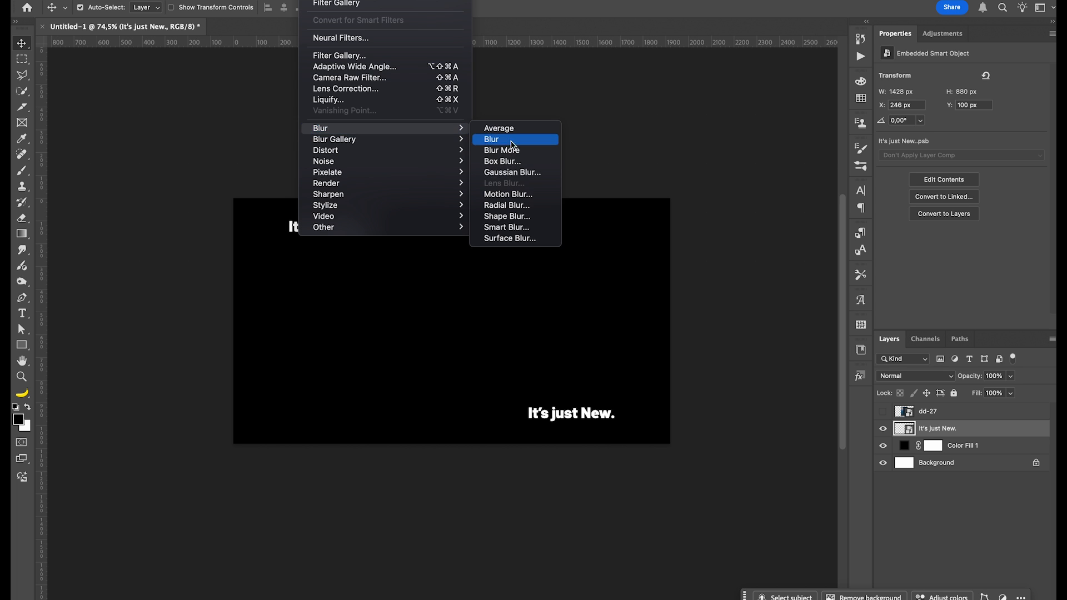
left_click(525, 173)
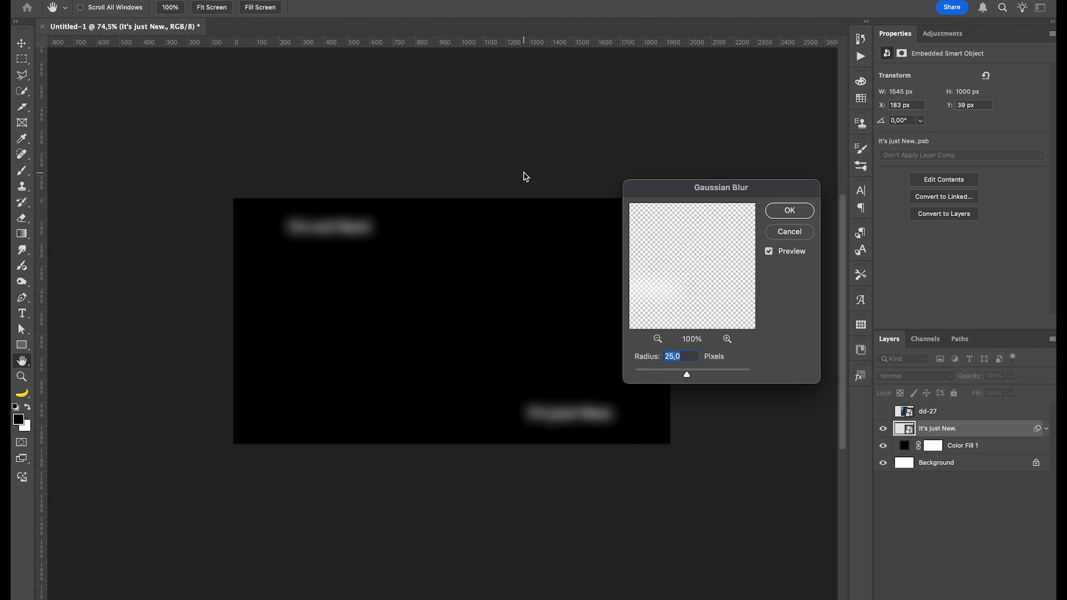
type("2")
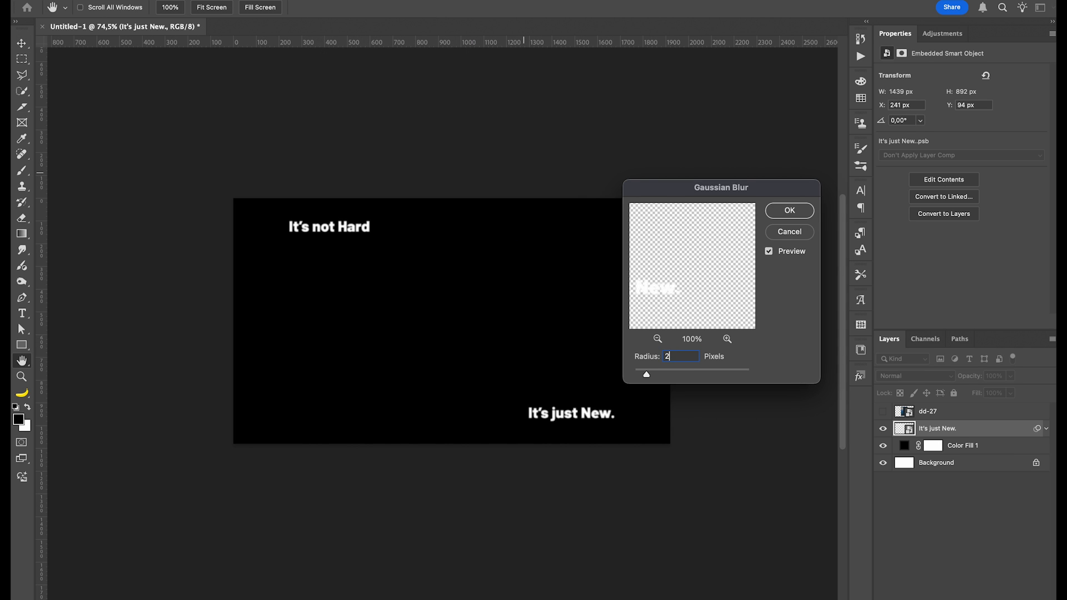
key("Return")
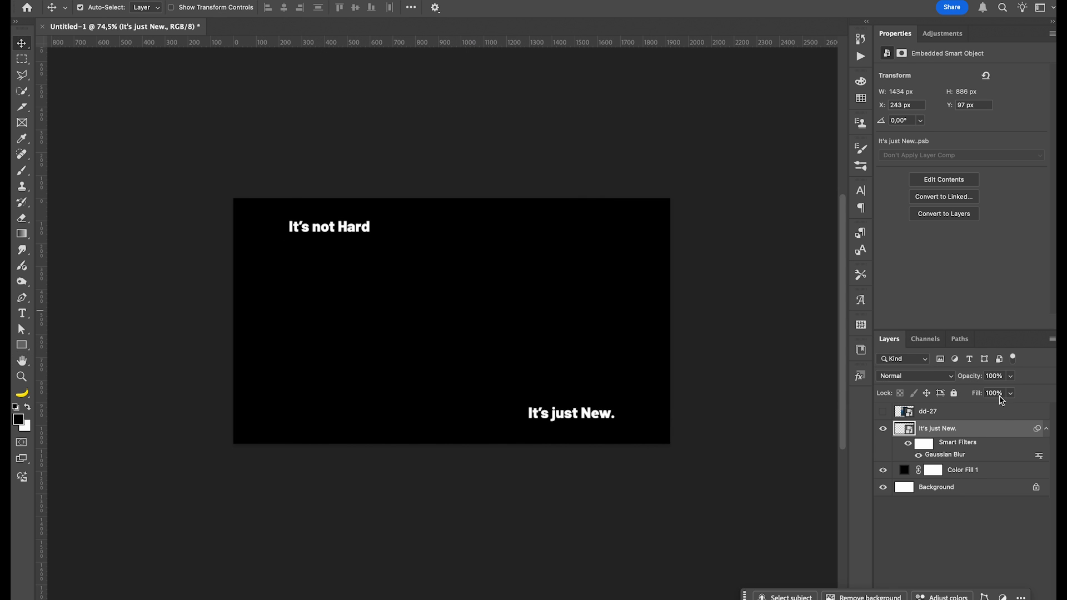
Duplicate the blurred text smart object and set the lower layer's Gaussian Blur radius to 5 pixels
left_click_drag(743, 595, 298, 583)
left_click_drag(990, 431, 1016, 598)
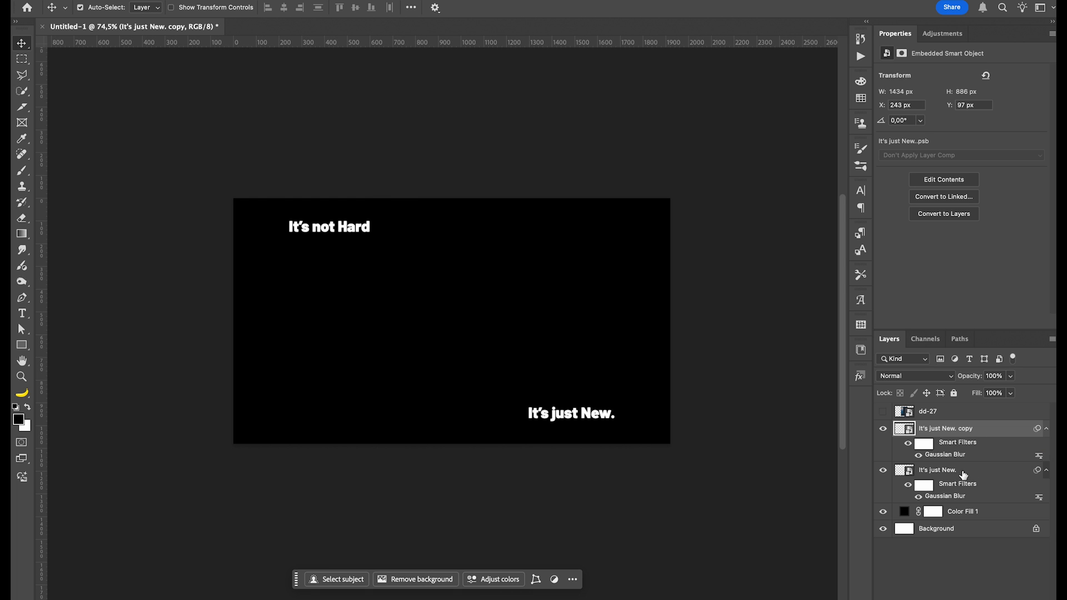
left_click(970, 474)
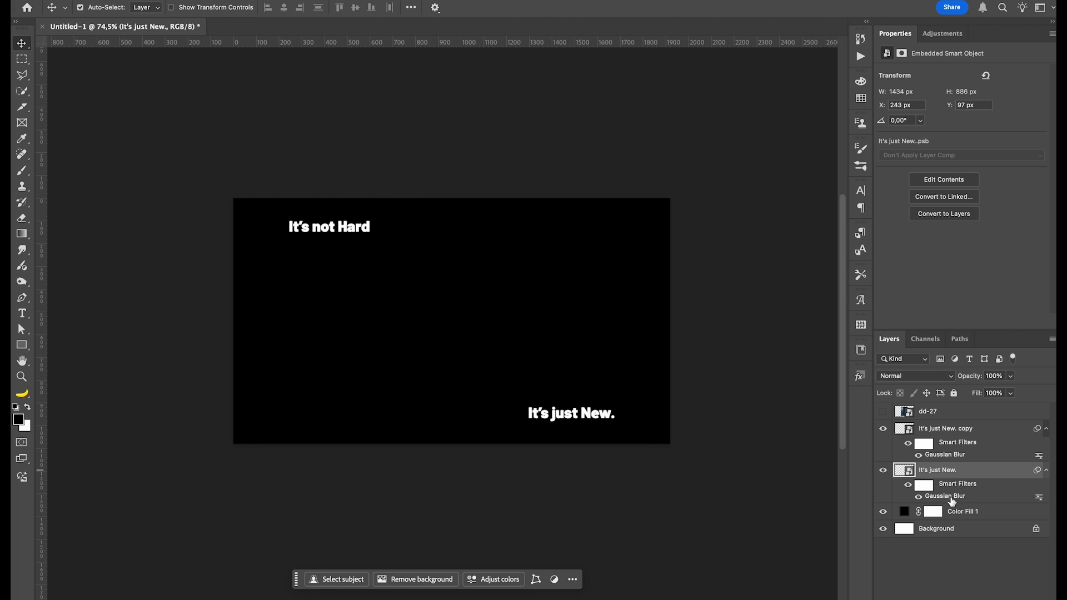
double_click(952, 498)
type("5")
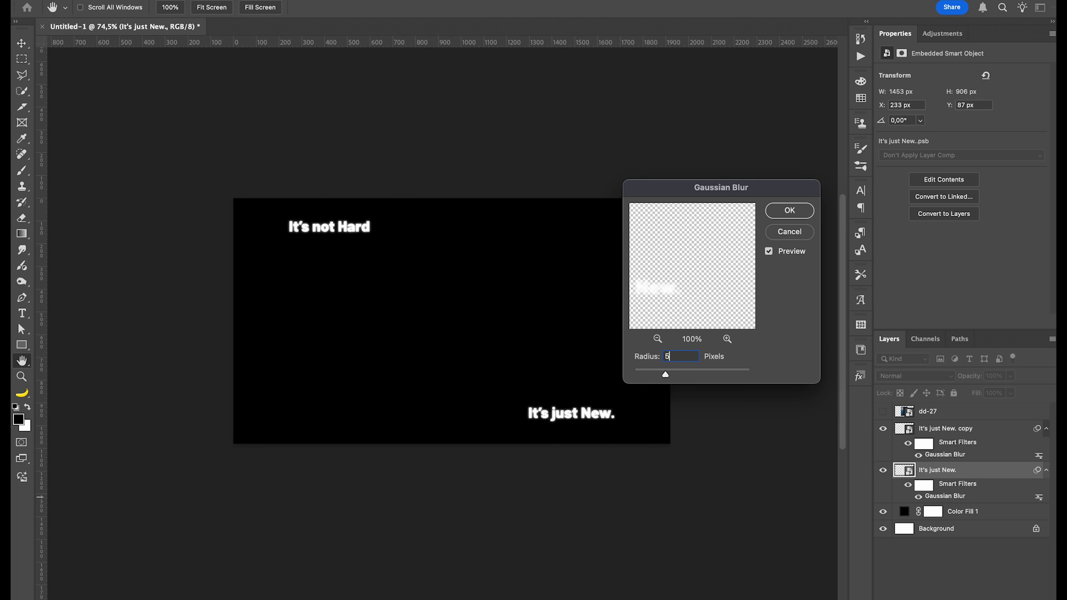
key("Return")
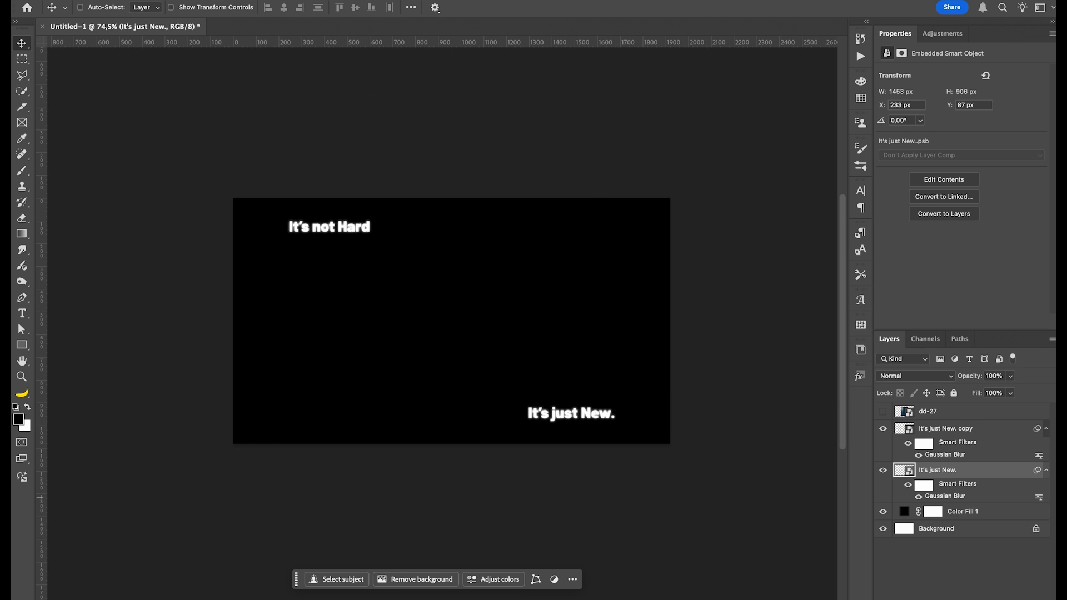
Duplicate the 5-pixel blurred text layer twice and collapse the smart filter lists of all the text layers
key("super+j")
key("super+j")
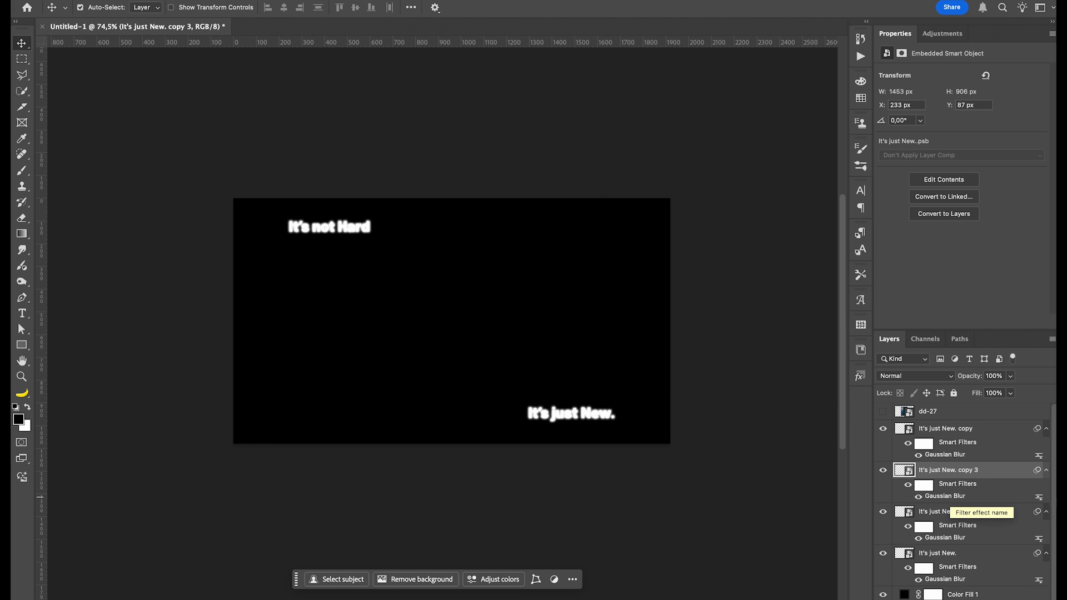
left_click(964, 556)
left_click(964, 514)
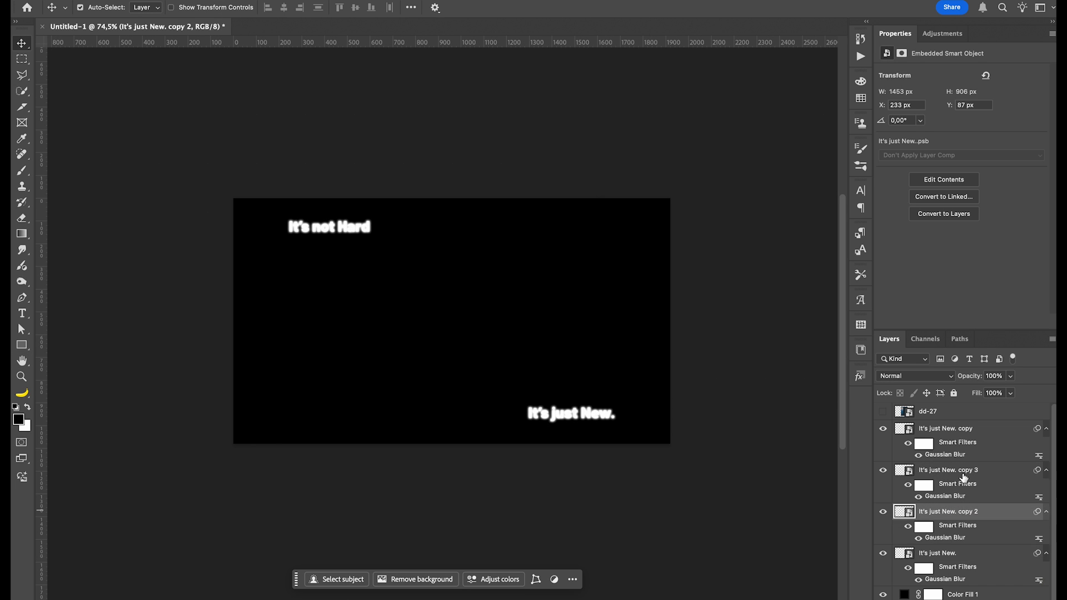
left_click(964, 477)
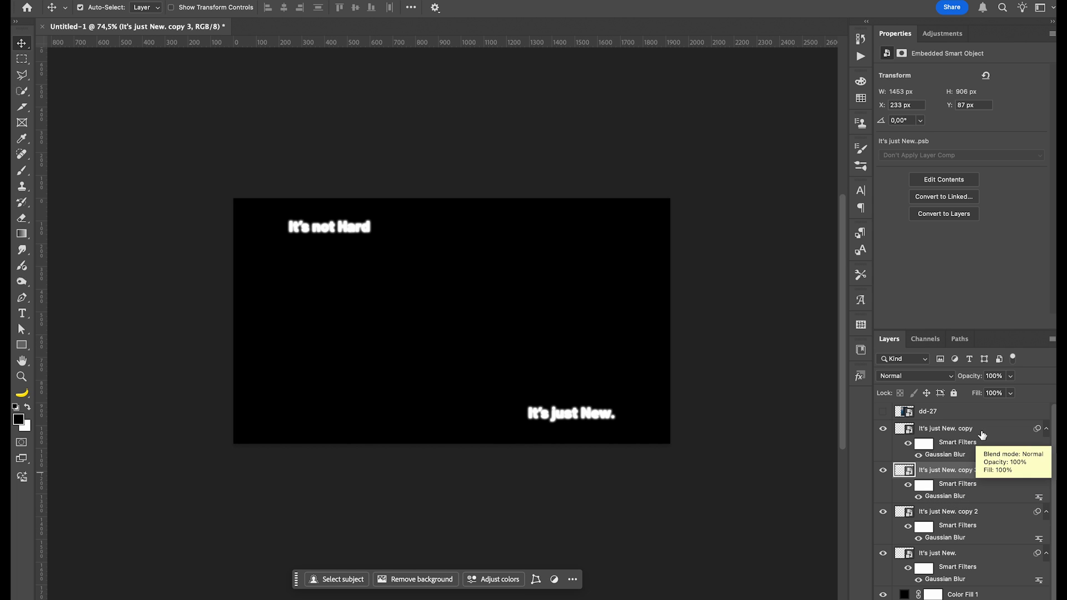
left_click(1003, 433)
left_click(1047, 429)
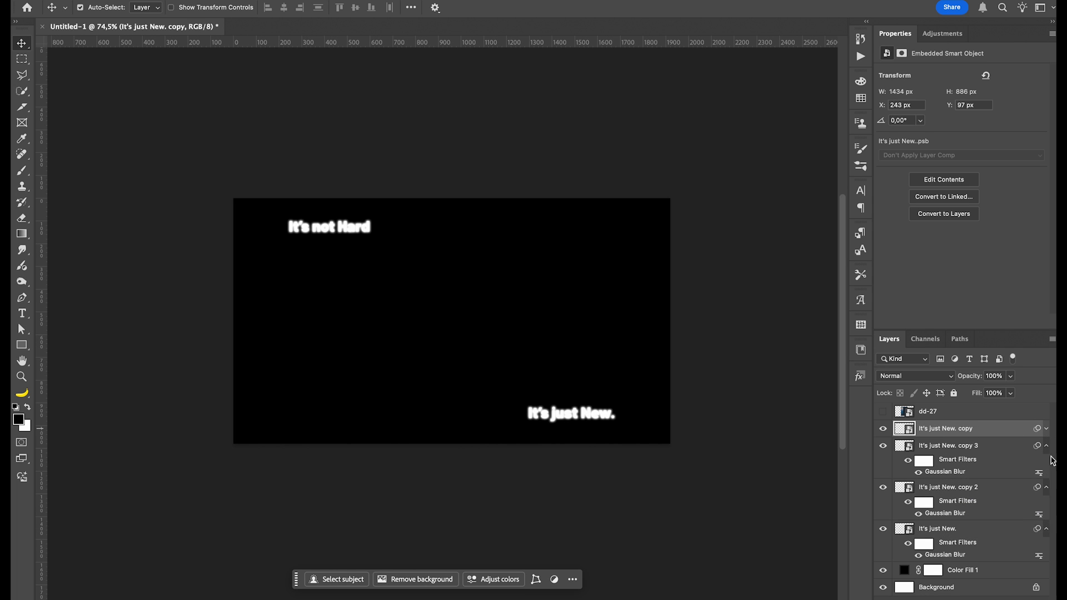
left_click(1046, 446, "alt")
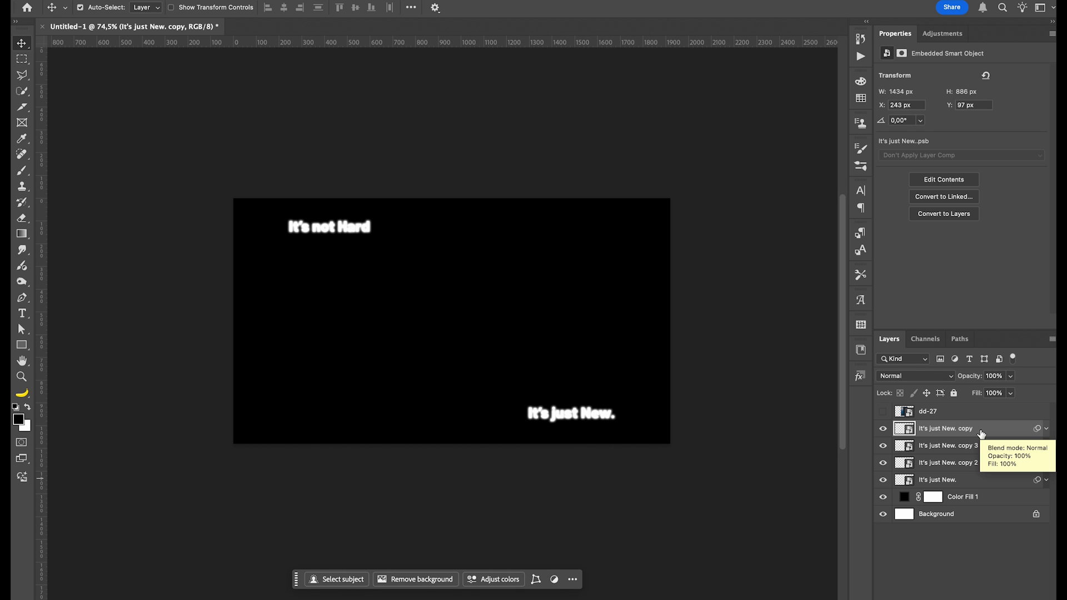
Show the dd-27 reference poster, examine the glow around its "It's not Hard." title up close, and hide the layer again
left_click(883, 411)
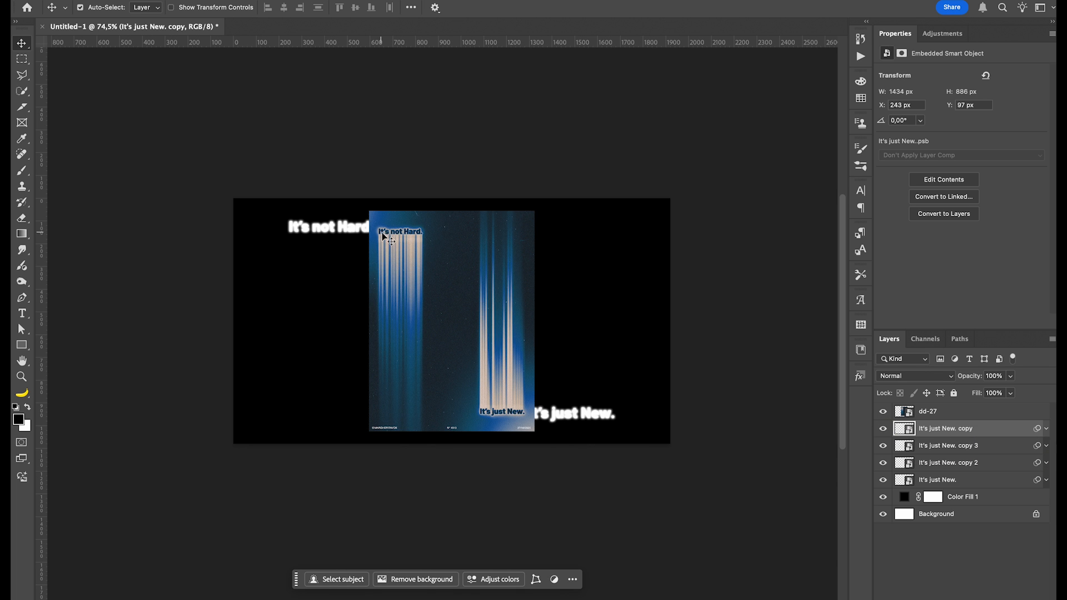
scroll(424, 238, "up", 8)
scroll(420, 234, "up", 2)
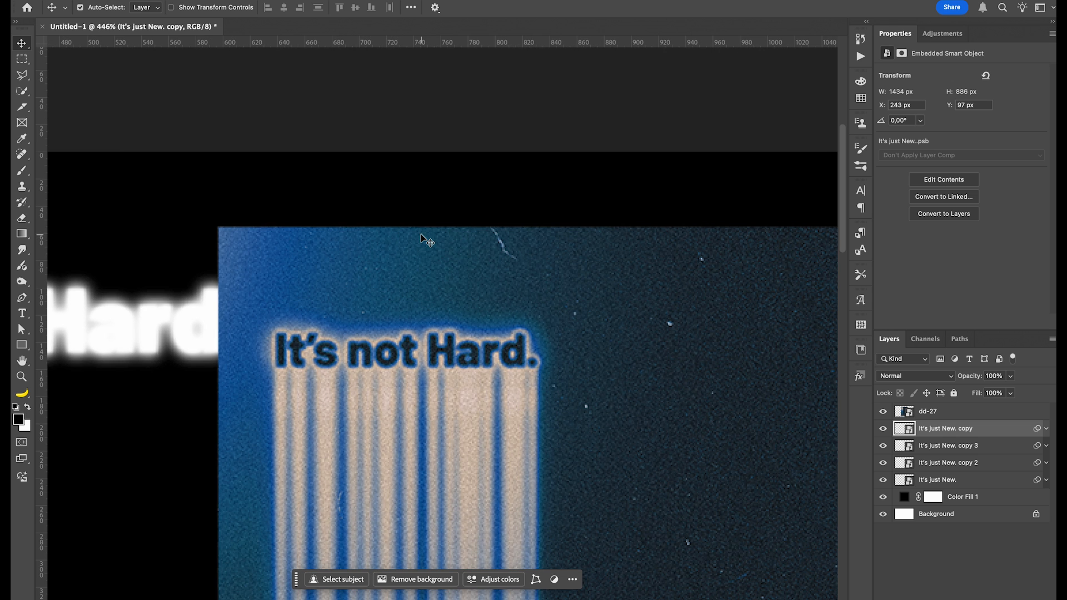
scroll(359, 374, "down", 9)
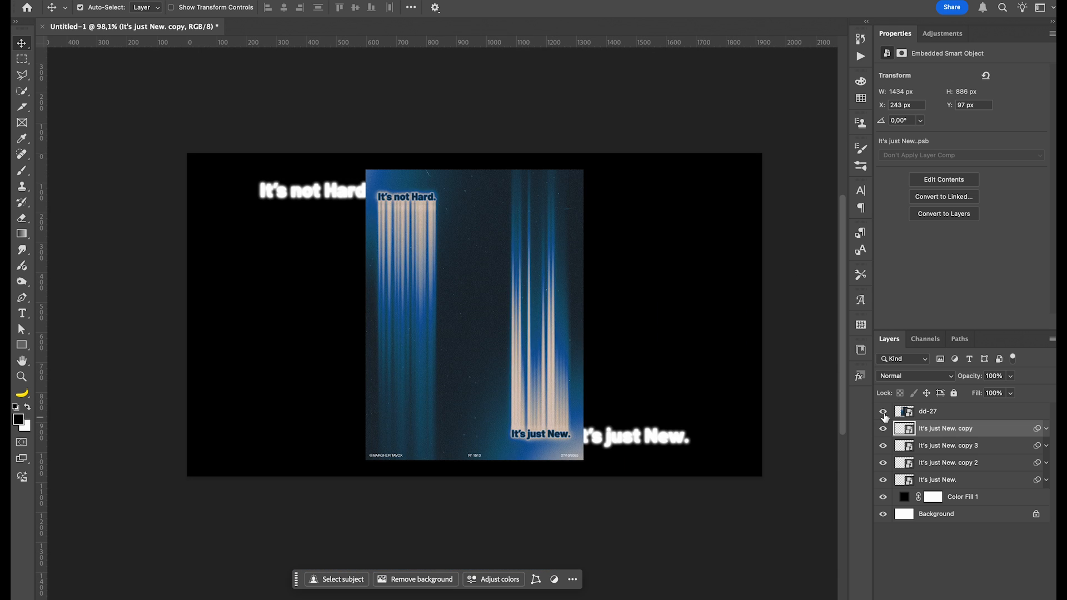
left_click(883, 412)
Set the blend mode of the uppermost text layer, "It's just New. copy", to Difference
left_click(915, 376)
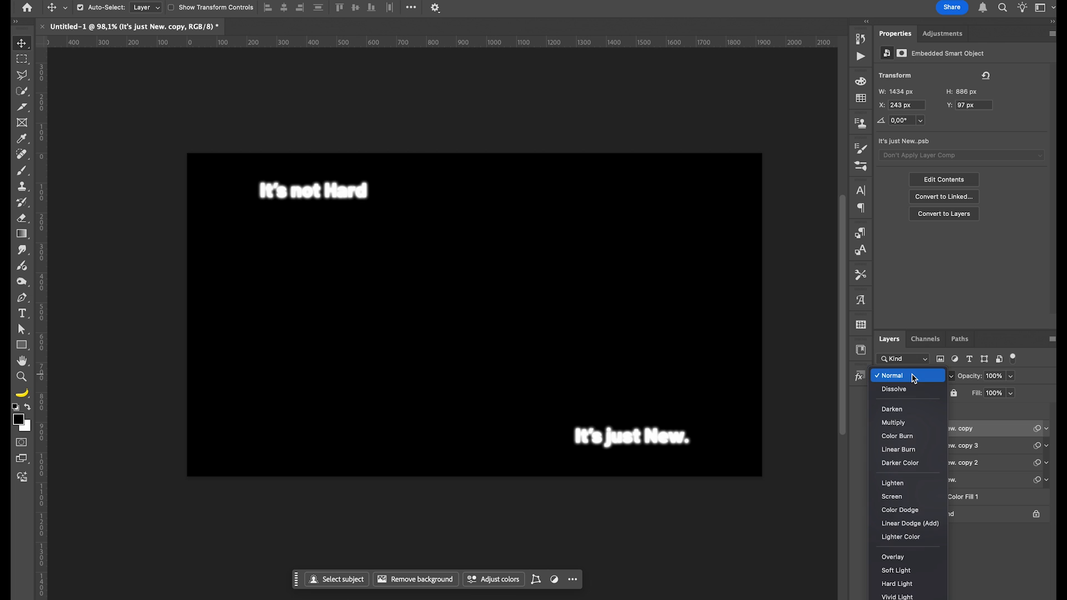
scroll(906, 442, "down", 3)
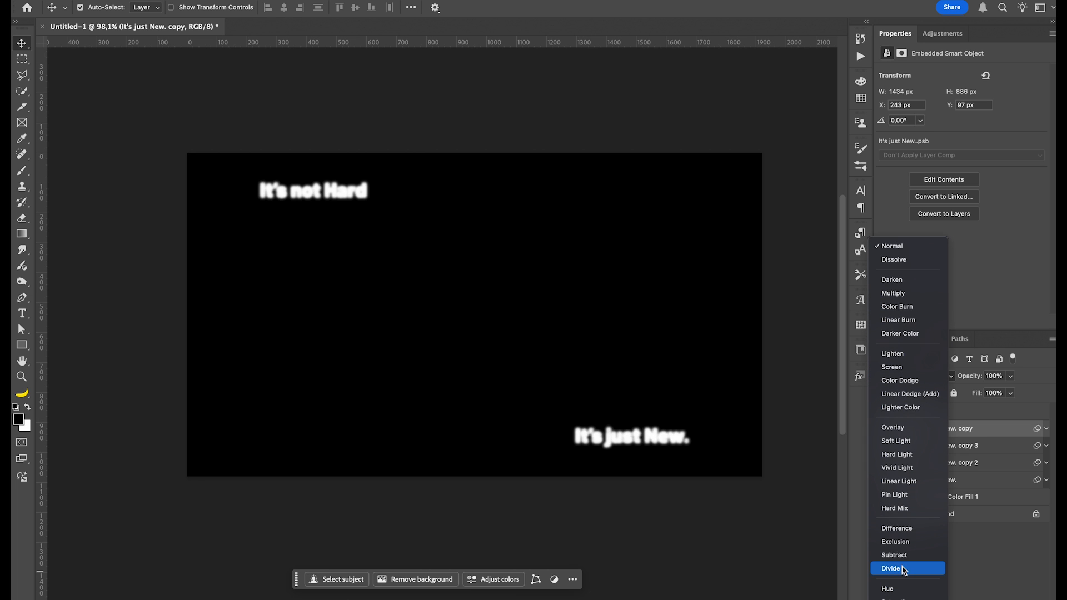
key("Up")
key("Up")
key("Up")
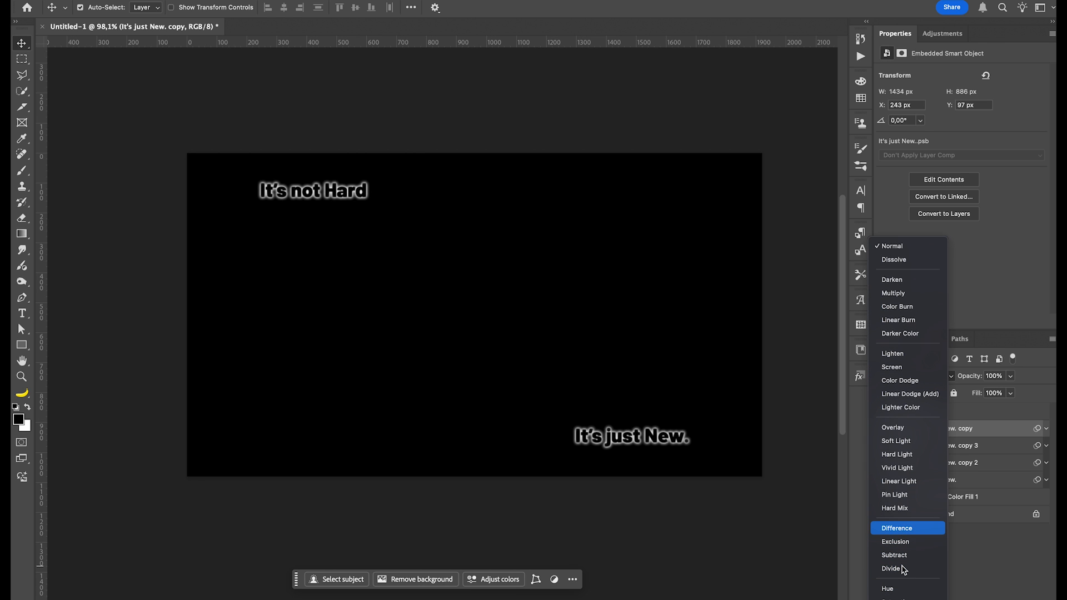
key("Down")
key("Down")
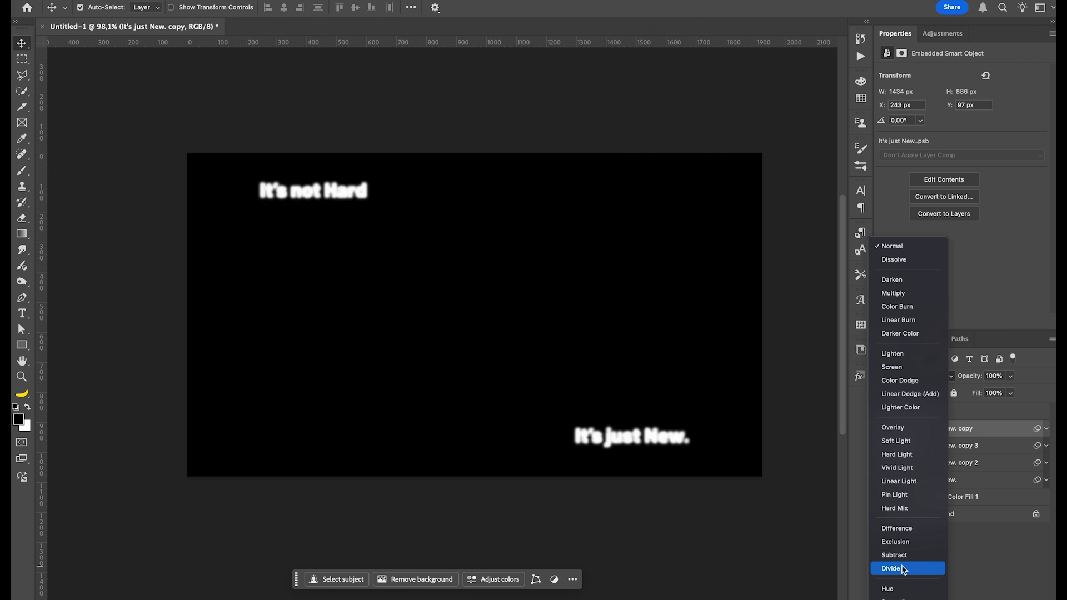
key("Up")
key("Up")
key("Return")
Duplicate the Difference text layer twice and raise the Gaussian Blur radius of "It's just New. copy"
key("ctrl+j")
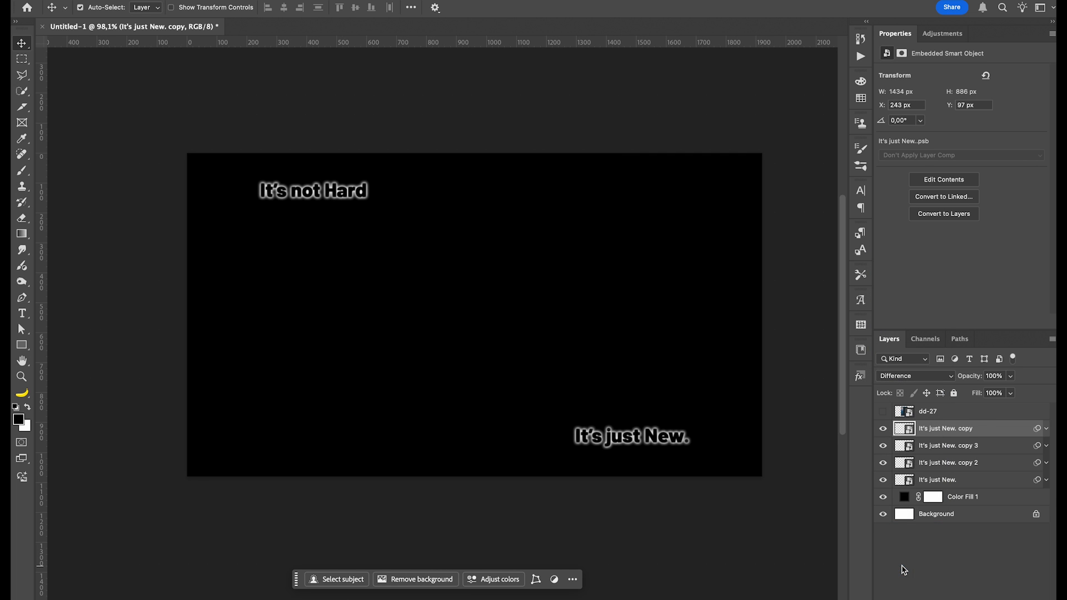
key("ctrl+j")
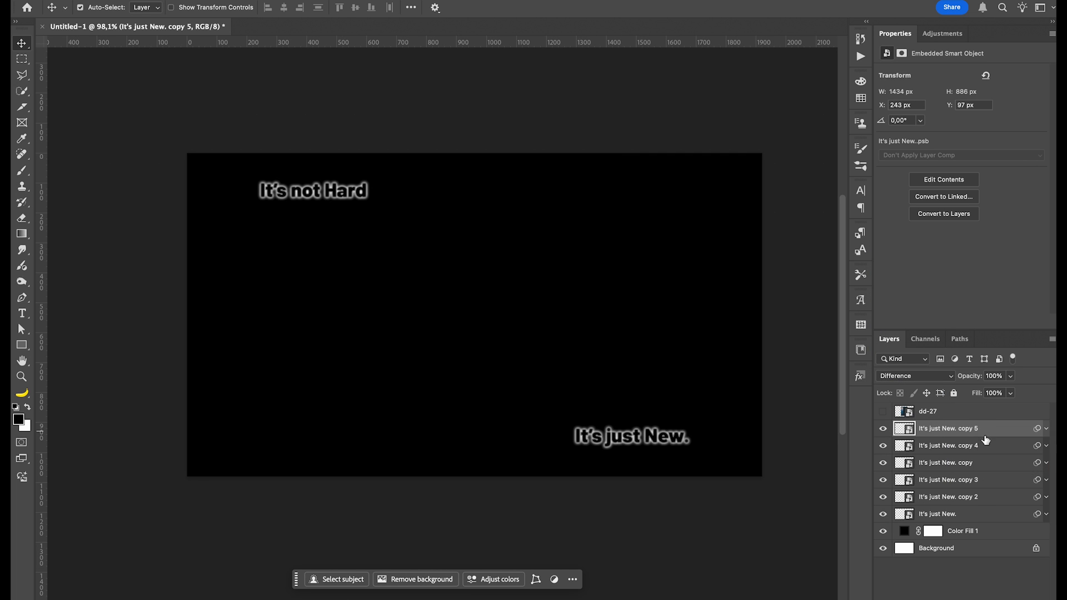
left_click(1046, 462)
double_click(944, 488)
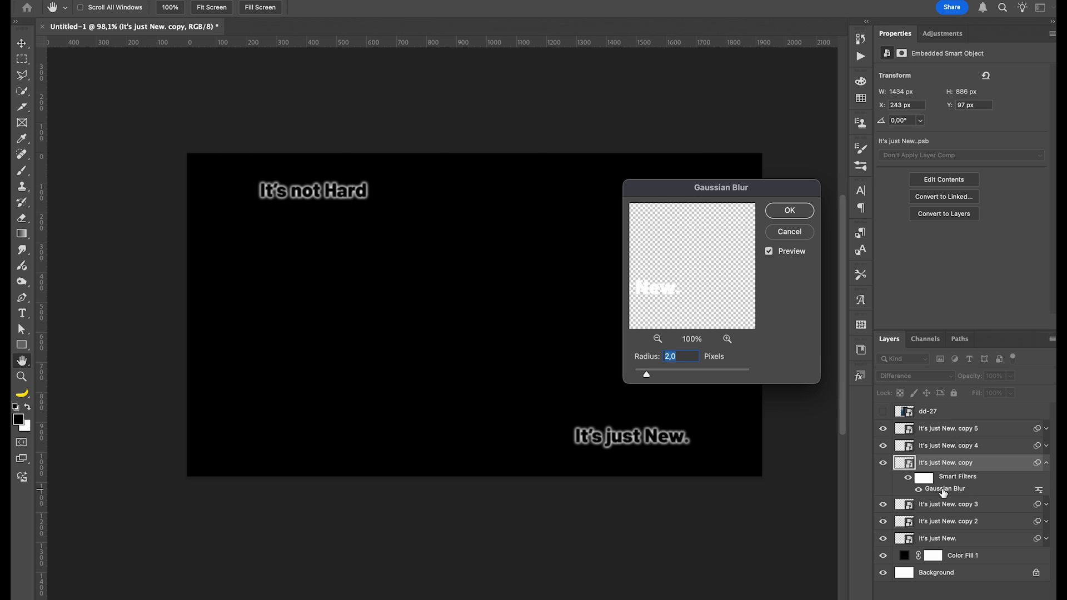
key("Return")
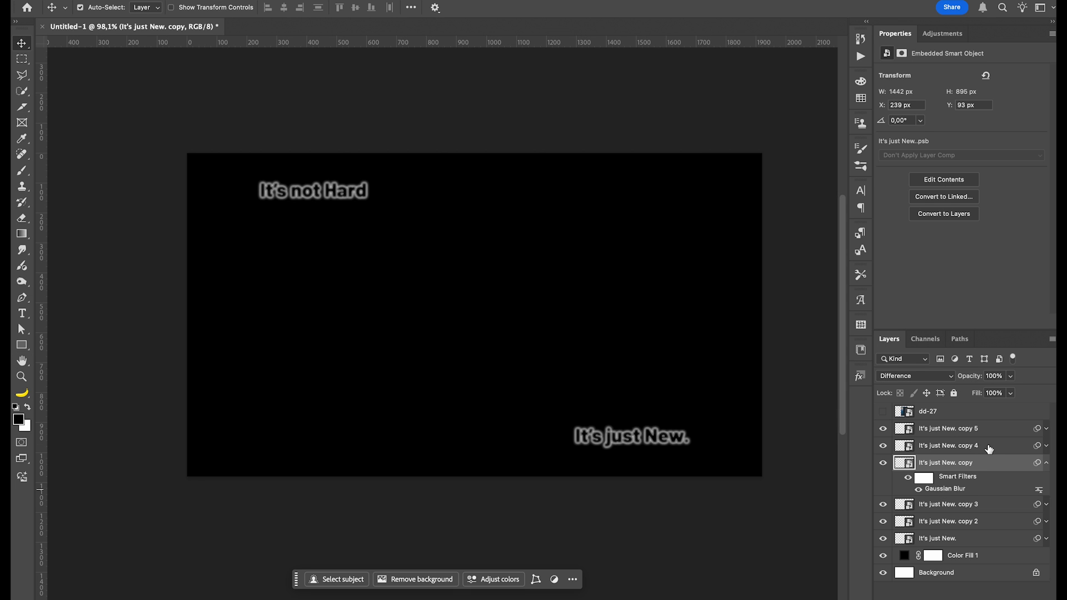
Raise the Gaussian Blur radius of "It's just New. copy 4" and inspect the glow around "It's not Hard" up close
left_click(988, 447)
left_click(1046, 445)
double_click(951, 473)
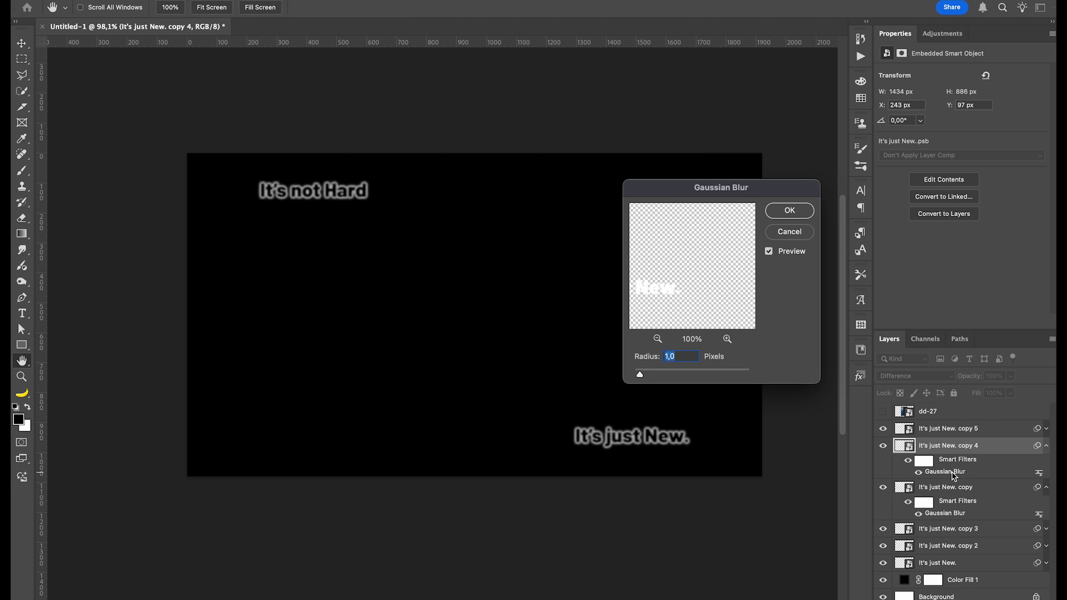
key("Return")
key("z")
left_click_drag(292, 188, 319, 205)
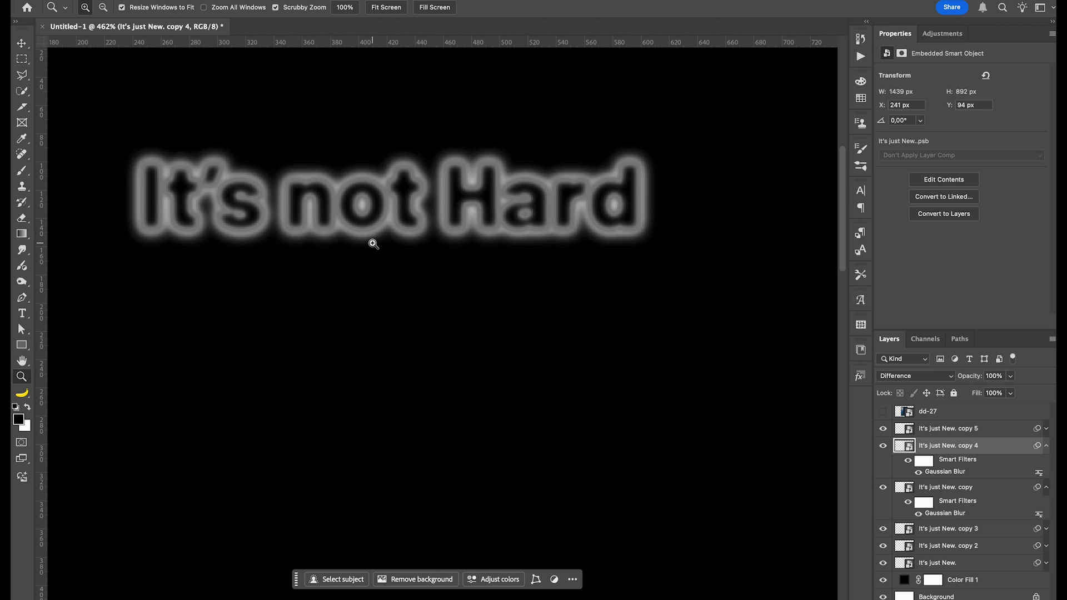
key("super+0")
key("v")
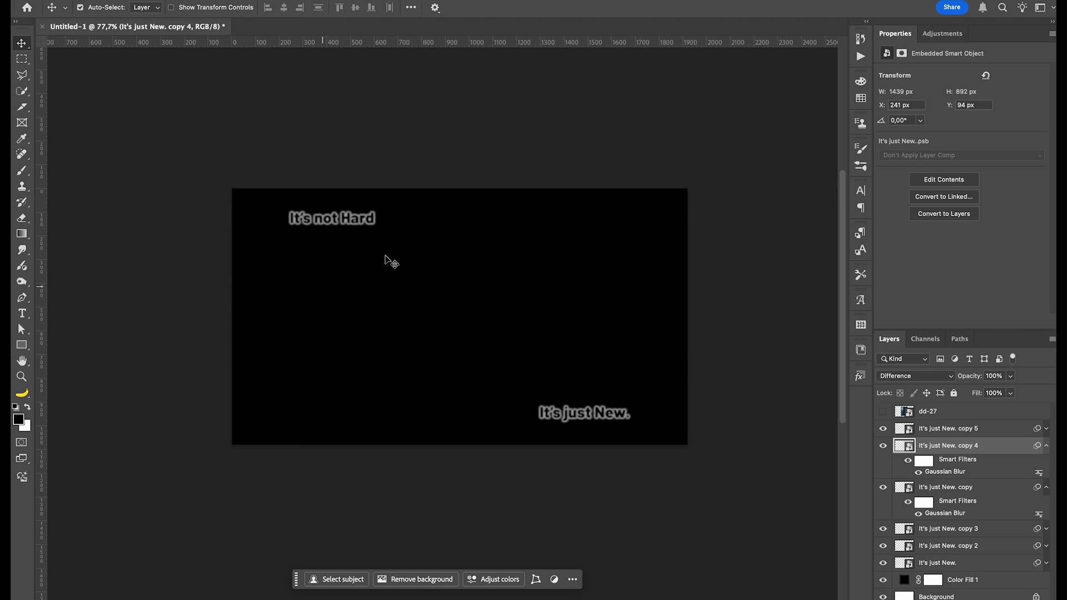
Convert the six text layers from "It's just New. copy 5" to "It's just New." into one smart object, with their filter lists collapsed
left_click(999, 434)
left_click(1046, 446)
left_click(1046, 464)
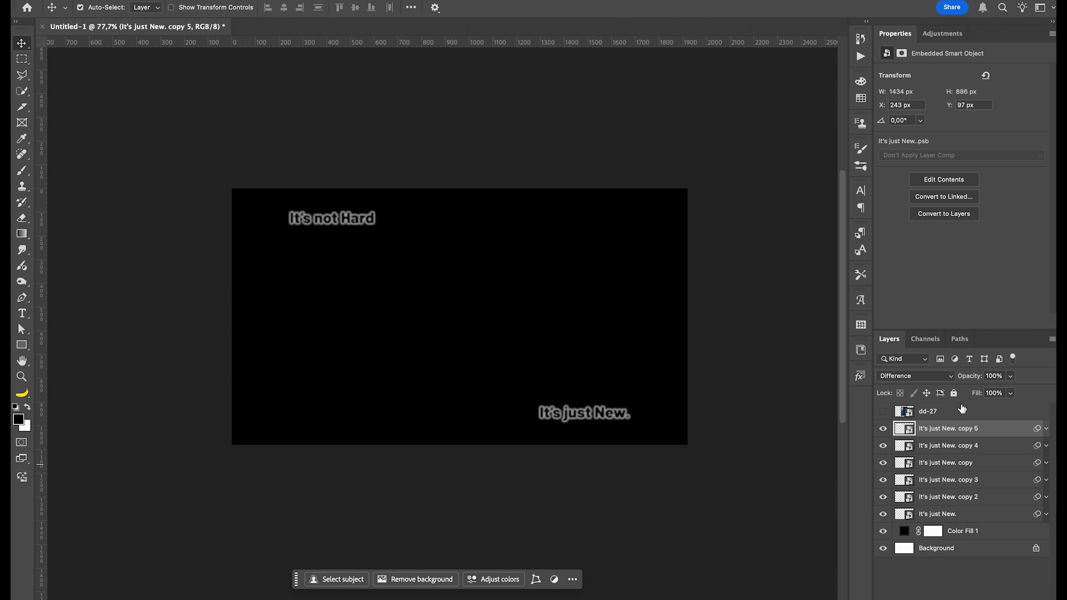
left_click(970, 516, "shift")
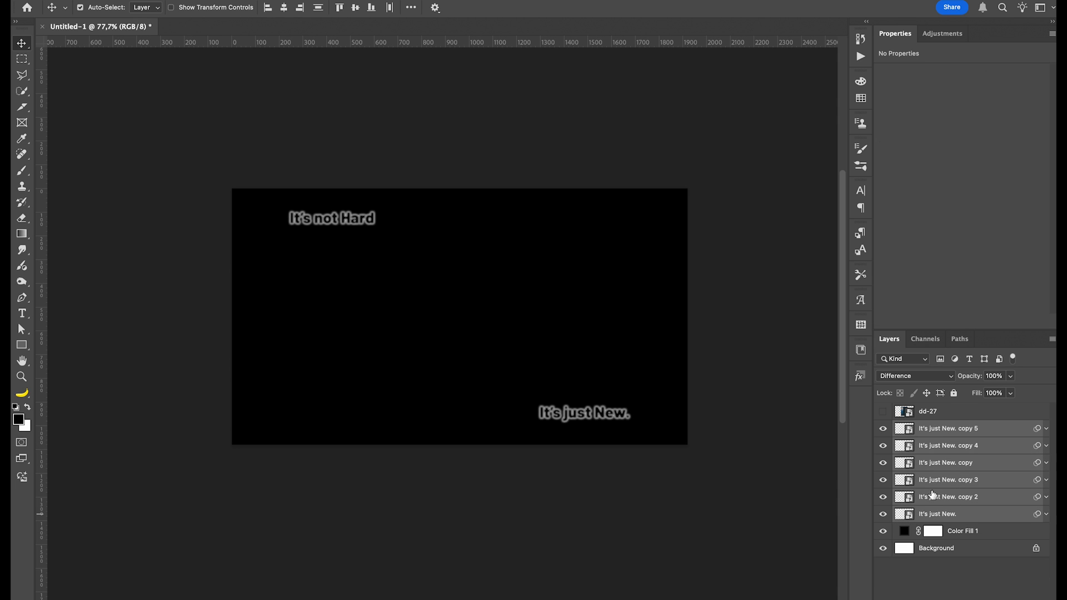
right_click(934, 443)
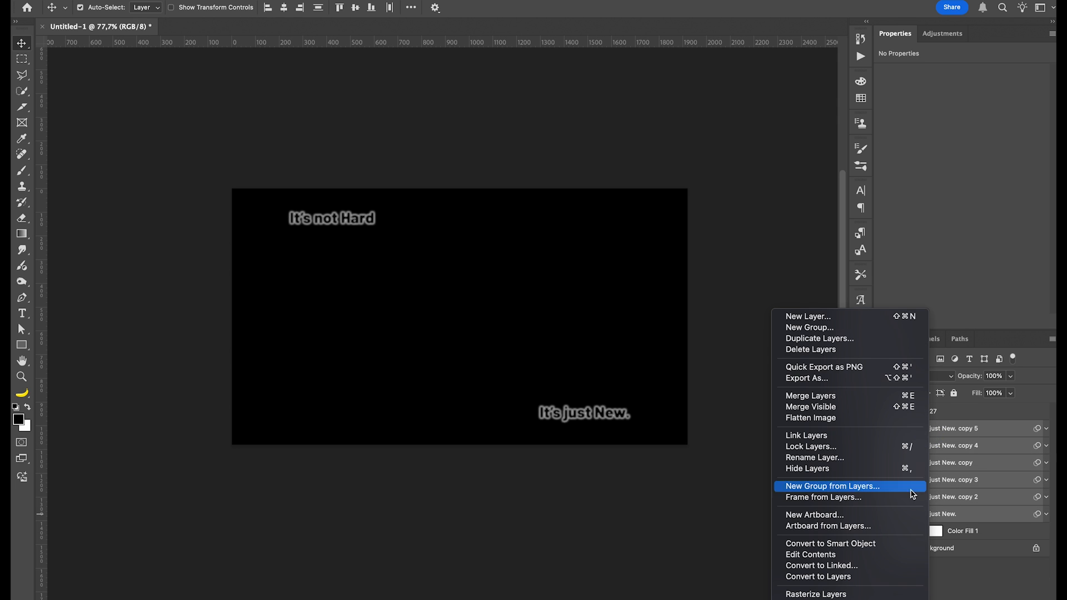
left_click(875, 548)
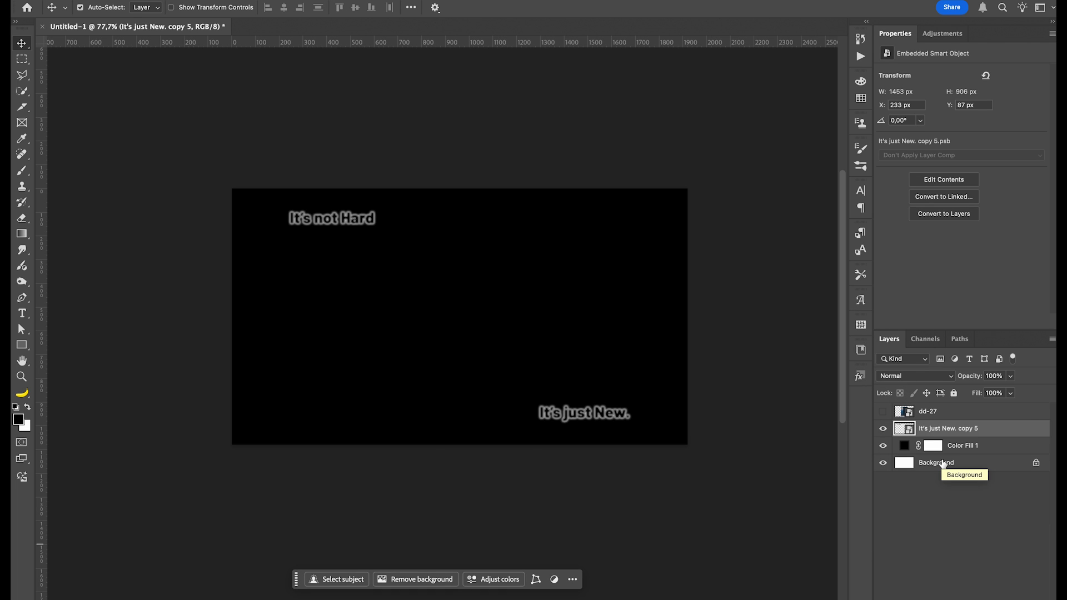
Duplicate the combined text smart object and stretch a thin strip along the lower edge of "It's not Hard" down past the canvas
key("super+j")
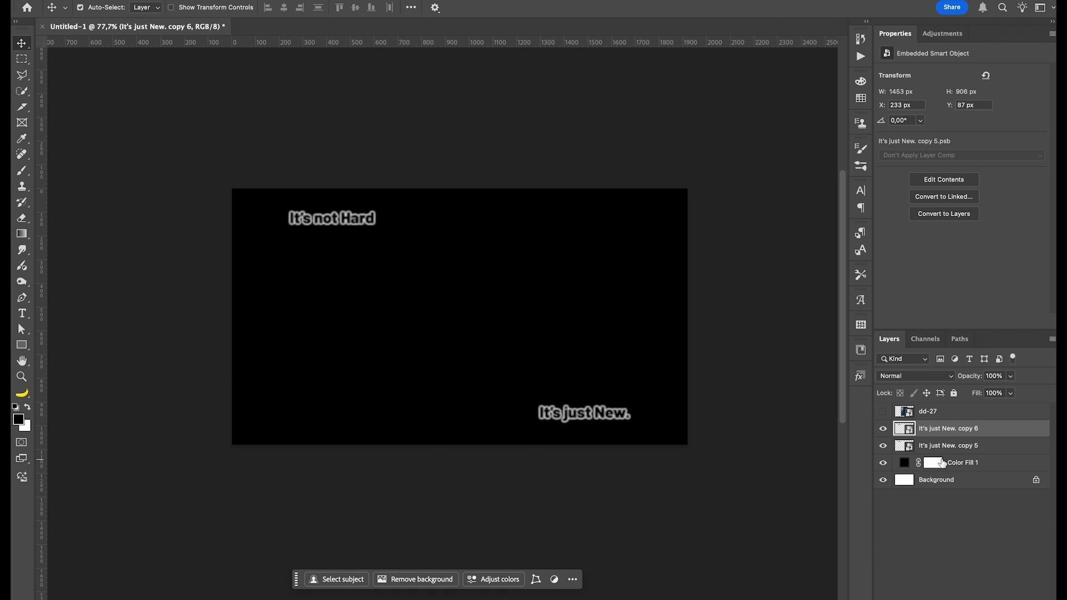
key("m")
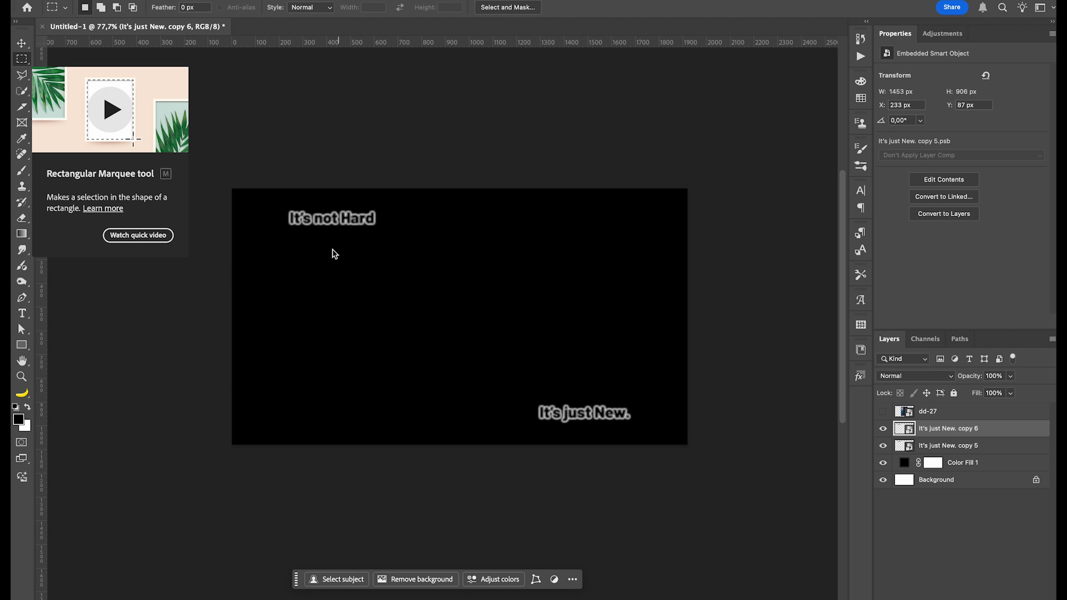
left_click_drag(276, 223, 383, 236)
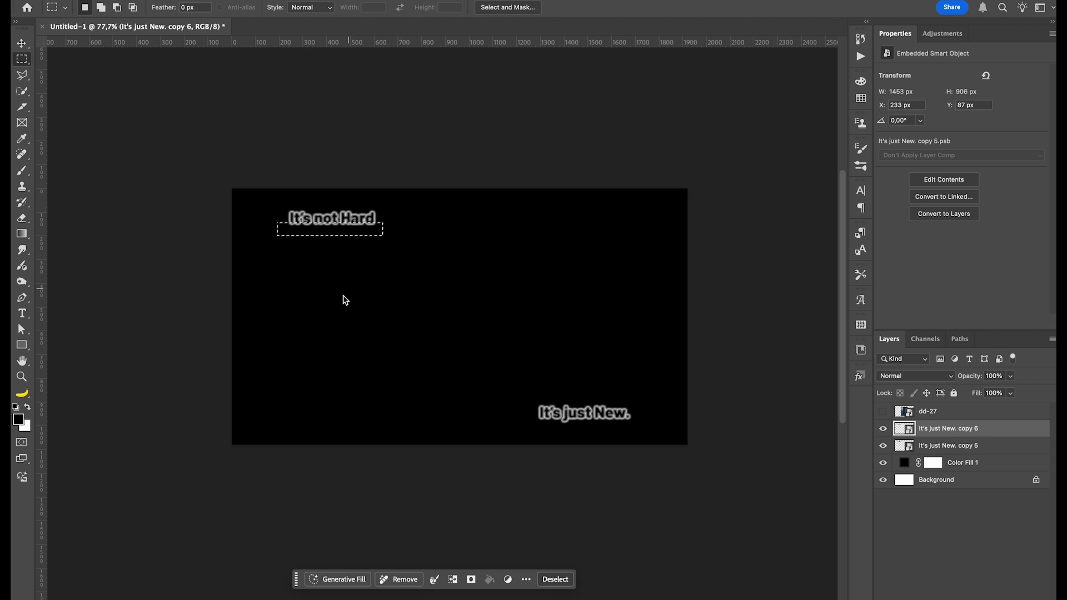
key("ctrl+t")
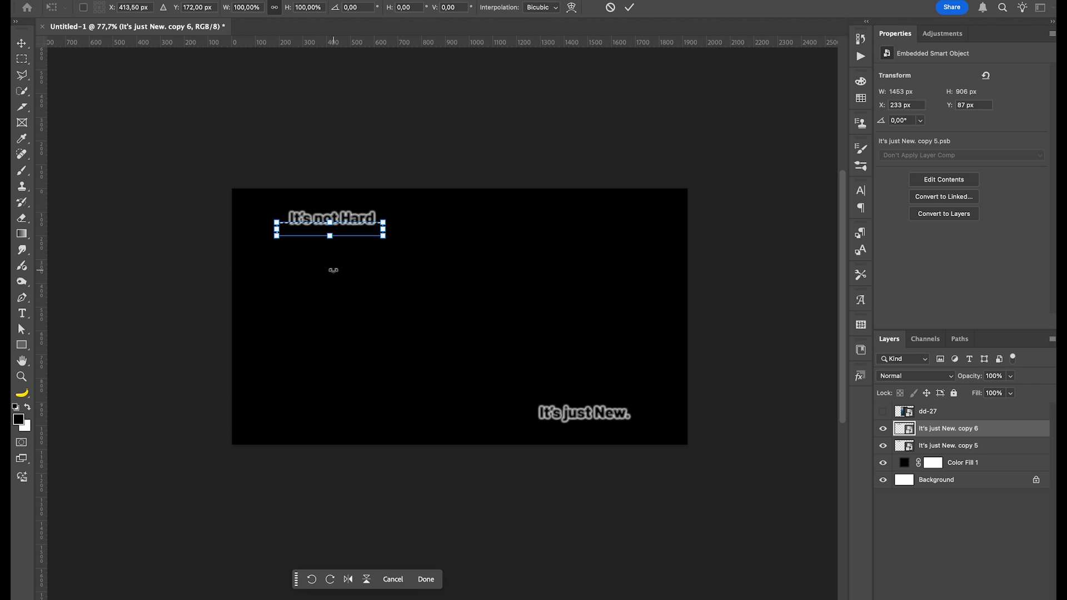
scroll(333, 270, "down", 5)
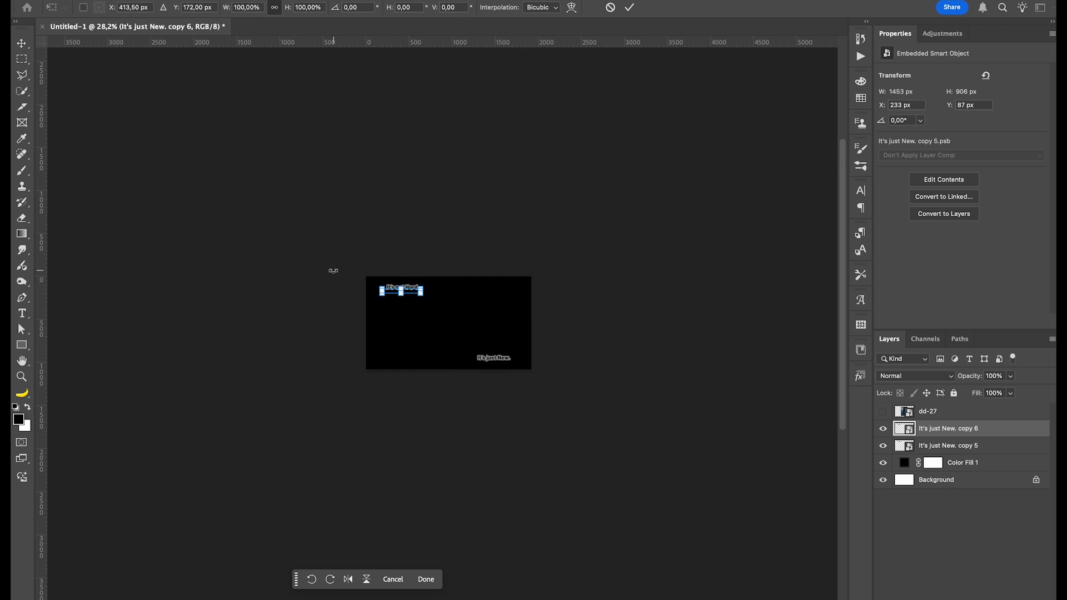
scroll(333, 271, "down", 5)
left_click_drag(356, 121, 311, 484)
key("Return")
key("m")
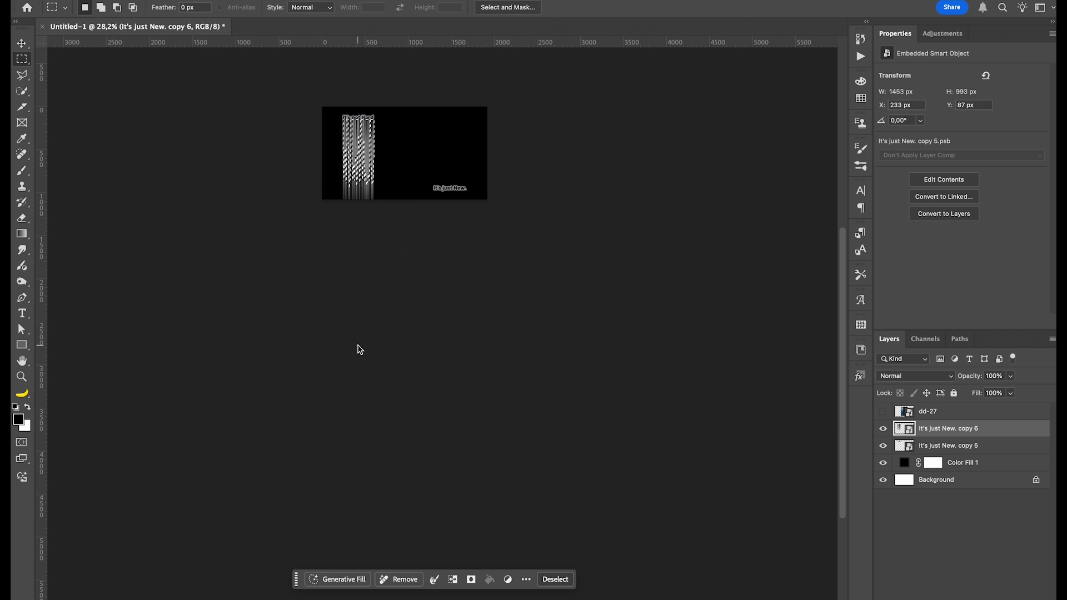
key("ctrl+d")
Stretch a thin strip along the upper edge of "It's just New." upward beyond the canvas and clear the selection
scroll(401, 222, "up", 3)
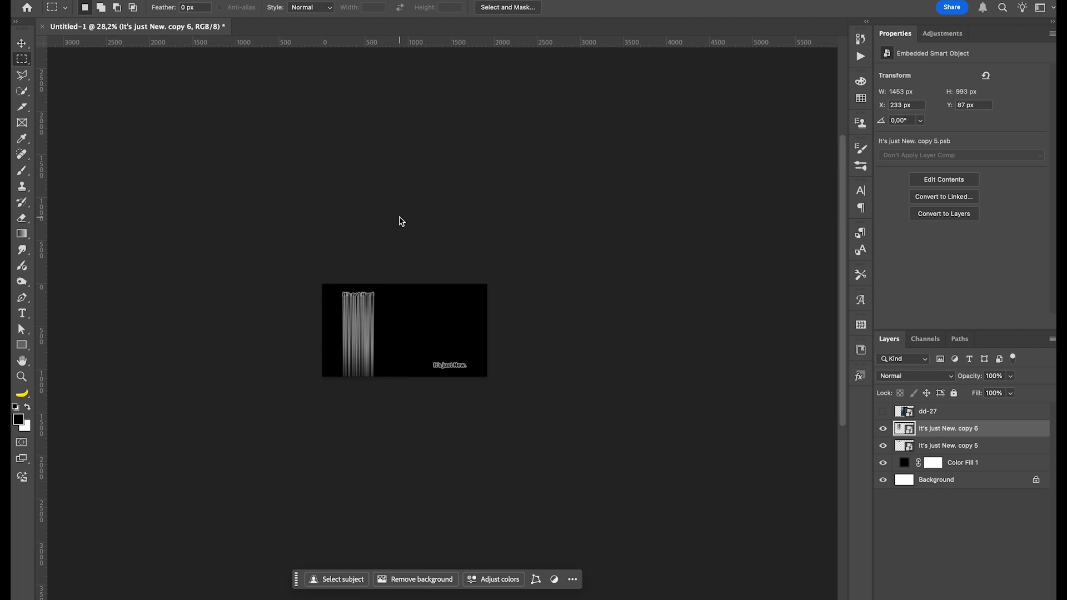
scroll(414, 219, "up", 3)
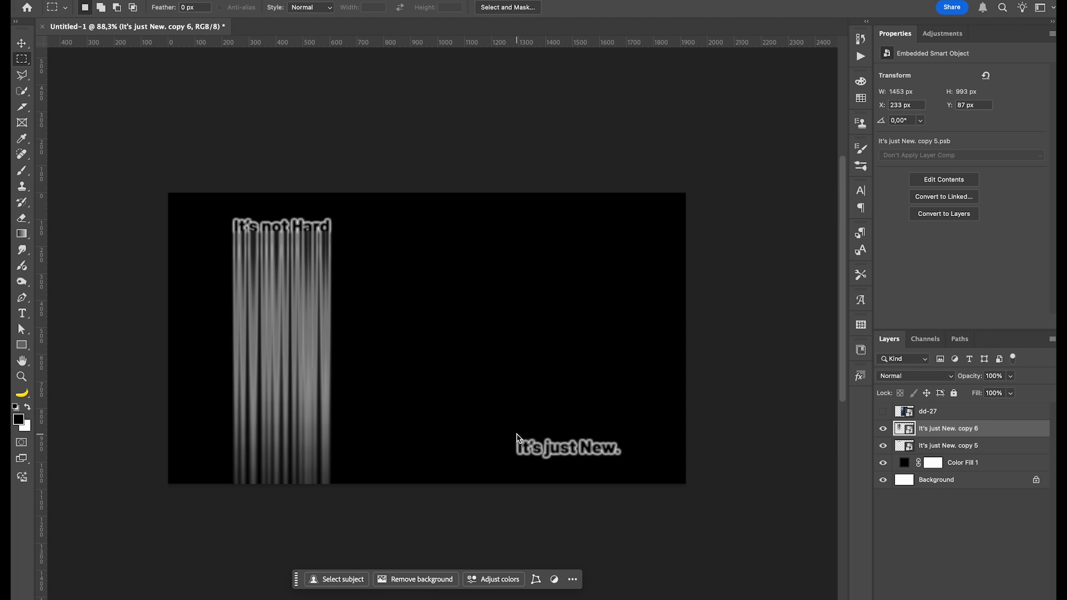
left_click_drag(503, 433, 624, 443)
key("ctrl+t")
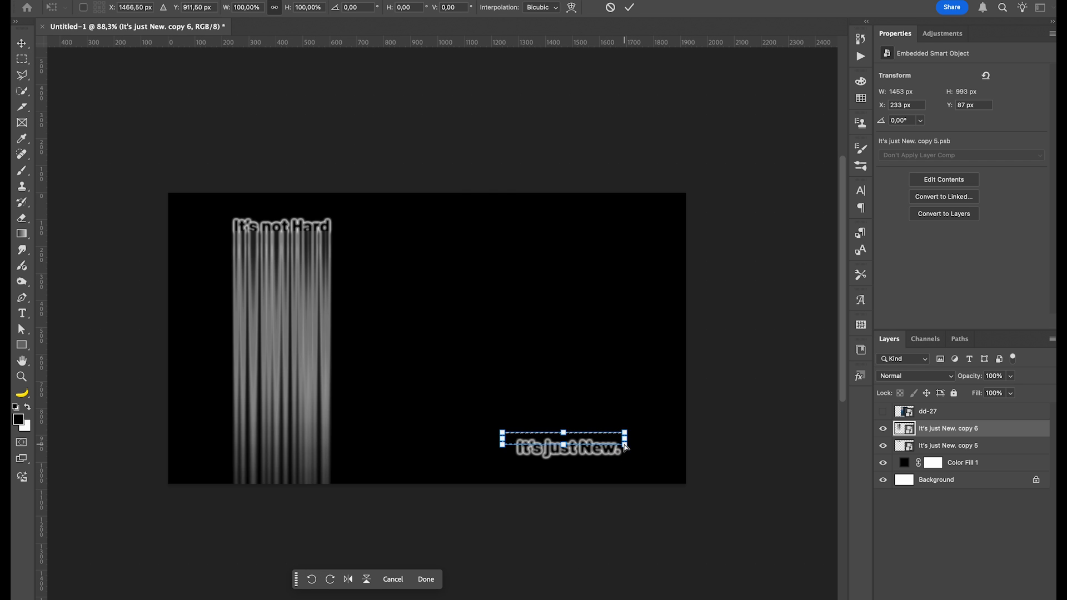
scroll(624, 443, "down", 3)
scroll(624, 443, "down", 2)
left_click_drag(484, 365, 479, 21)
key("Return")
key("m")
key("ctrl+0")
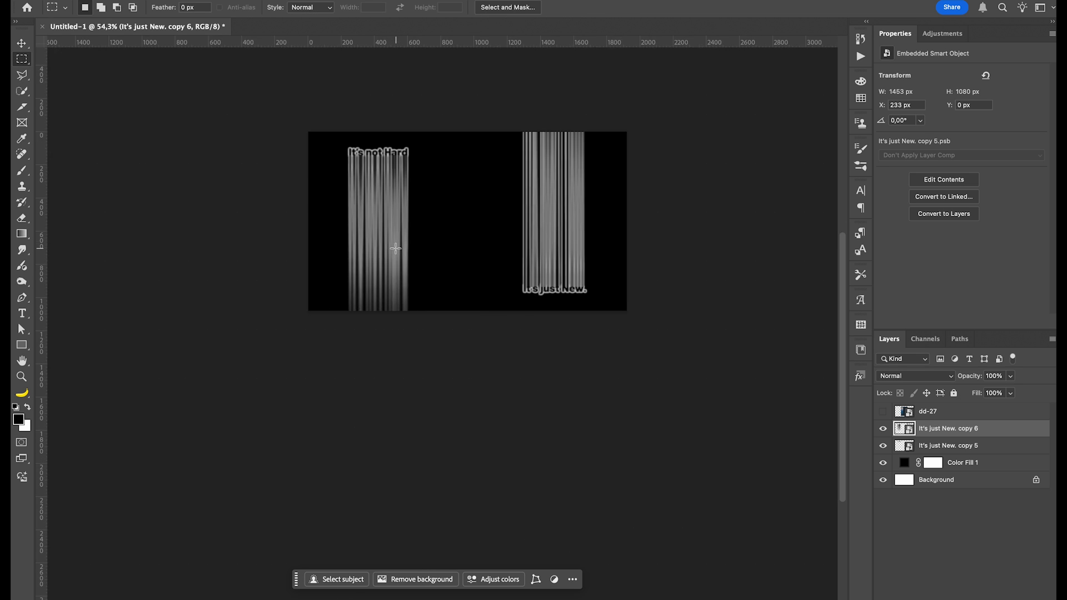
Move the streaked layer "It's just New. copy 6" below "It's just New. copy 5", and duplicate "copy 5" as a hidden backup
left_click(962, 431)
left_click_drag(961, 431, 947, 455)
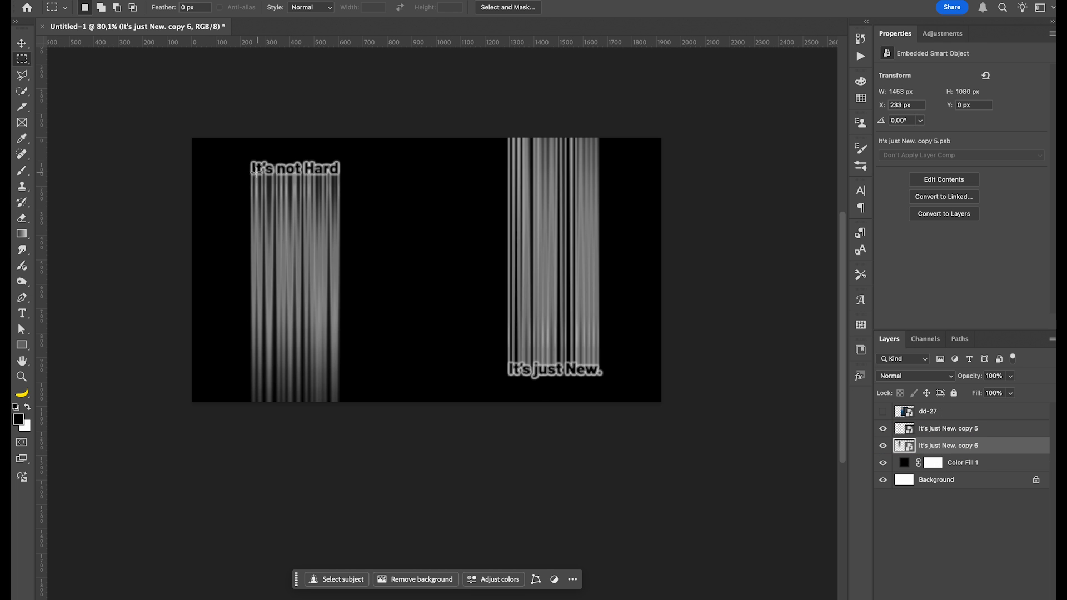
left_click(993, 430)
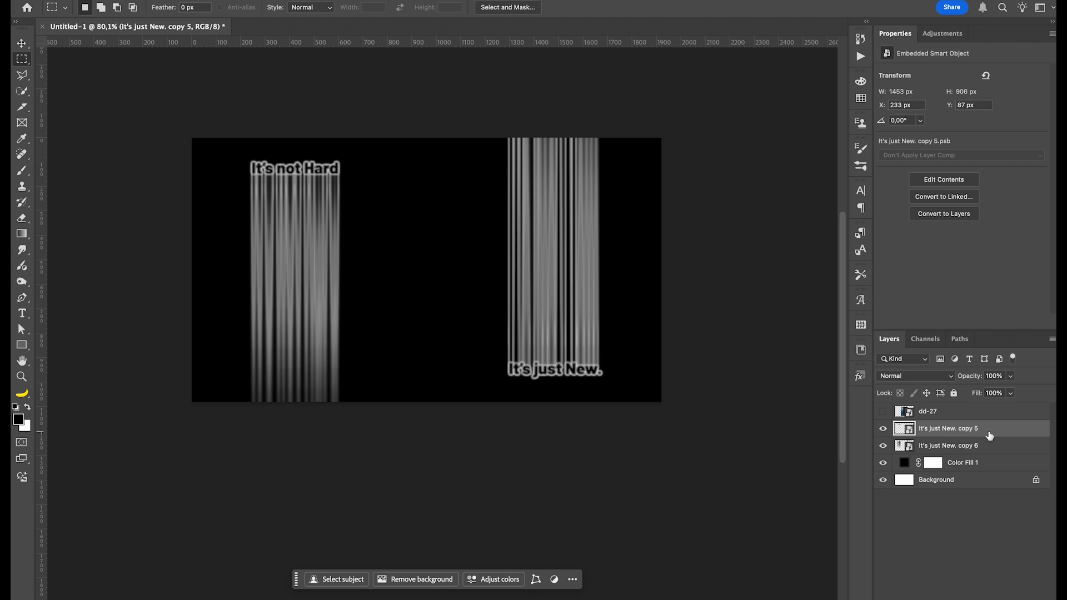
key("v")
scroll(397, 302, "up", 2)
scroll(391, 300, "down", 1)
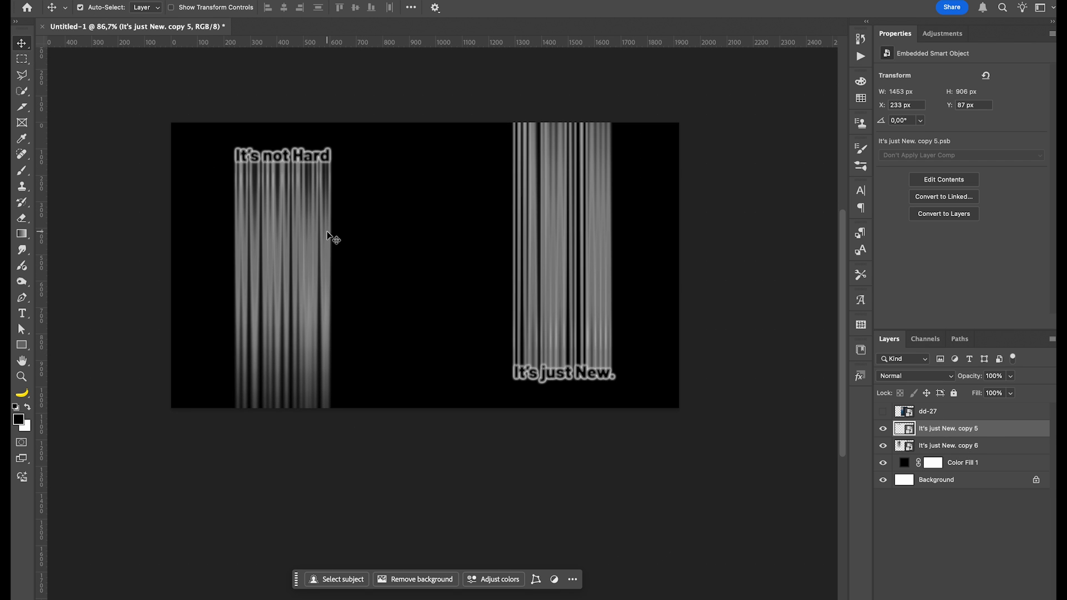
scroll(265, 162, "up", 6)
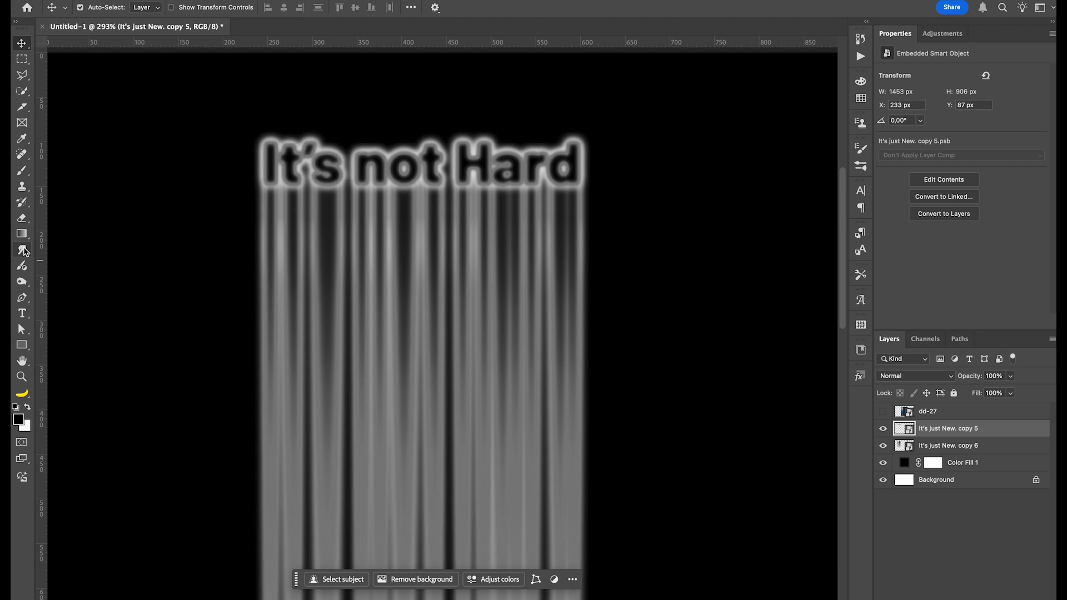
key("super+j")
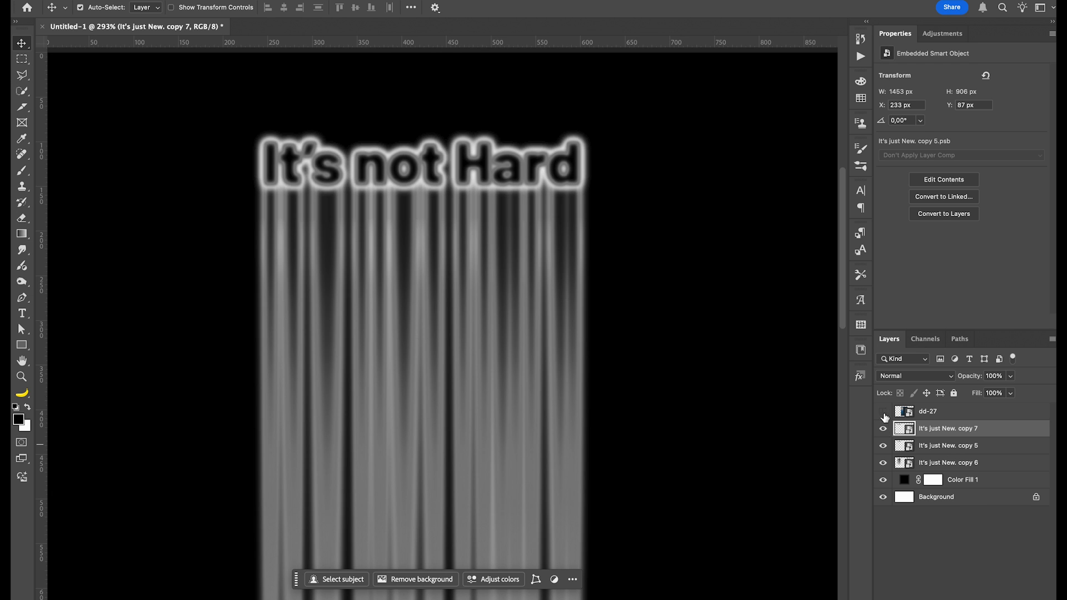
left_click(883, 430)
left_click(942, 447)
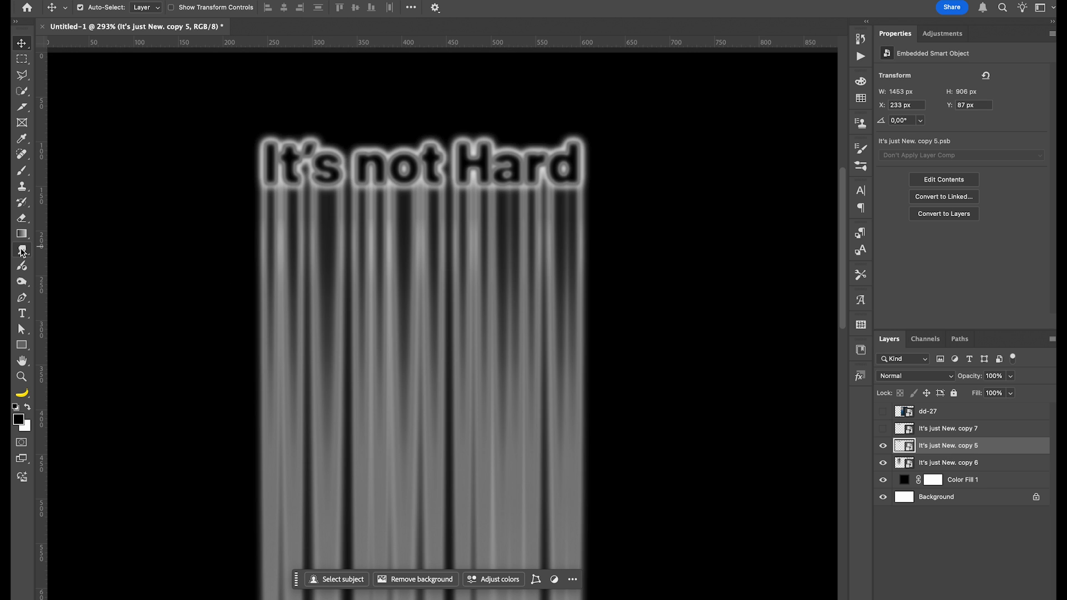
Set the Smudge tool to 30% strength with a 29-pixel brush and rasterize "It's just New. copy 5" for smudging
left_click(22, 252)
left_click(287, 8)
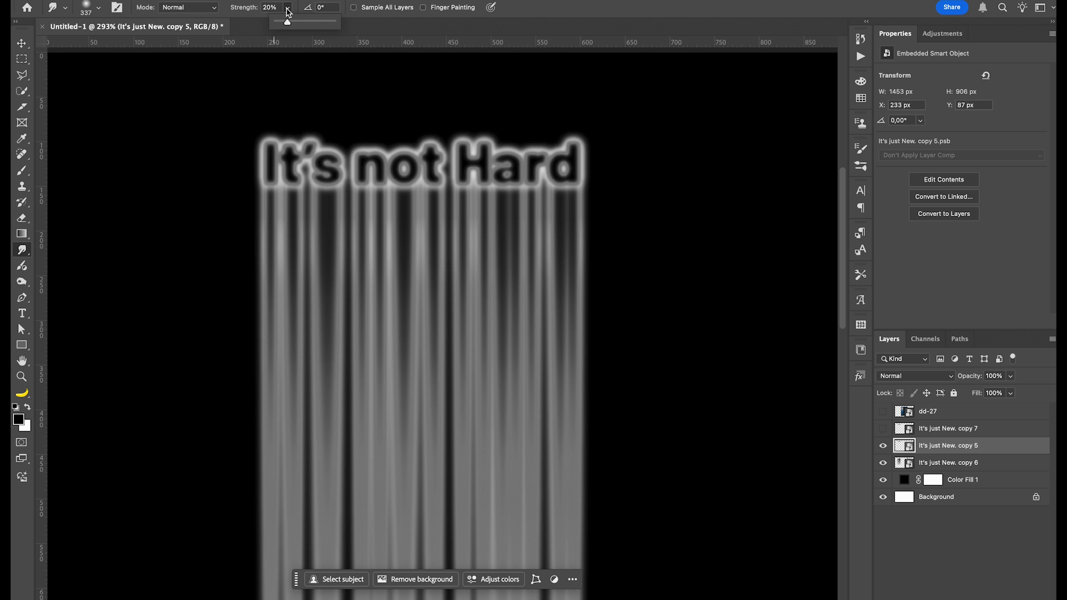
left_click(270, 8)
key("BackSpace")
type("3")
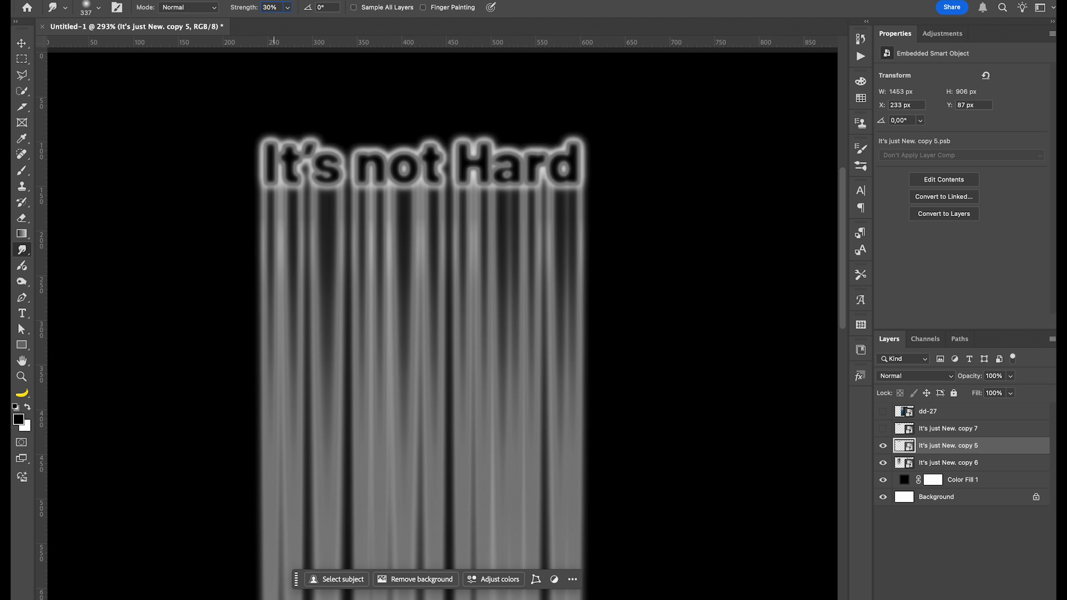
left_click(269, 194)
left_click(527, 233)
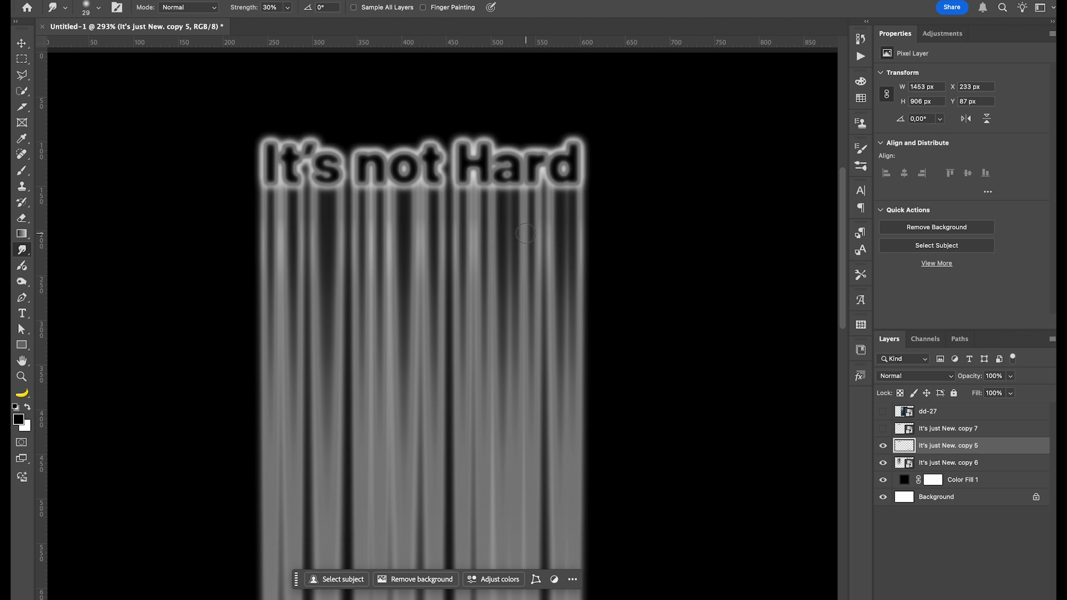
Smudge the lower glow edge of "It's not Hard" downward into the light streaks
mouse_move(298, 196)
left_mouse_down()
mouse_move(317, 212)
mouse_move(328, 198)
mouse_move(331, 222)
mouse_move(336, 188)
mouse_move(342, 243)
left_mouse_up()
left_click_drag(355, 181, 356, 234)
left_click_drag(382, 182, 380, 231)
left_click_drag(409, 195, 417, 222)
left_click_drag(431, 186, 435, 207)
Smudge the upper glow edge of "It's just New." upward into its light streaks
scroll(435, 208, "down", 15)
scroll(435, 207, "right", 20)
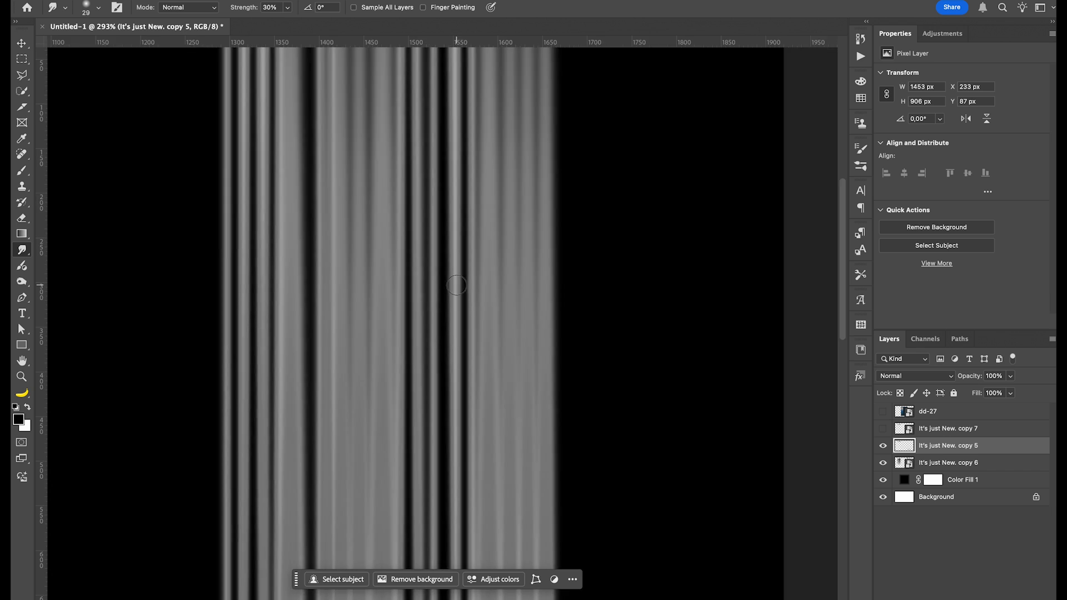
left_click_drag(289, 405, 390, 345)
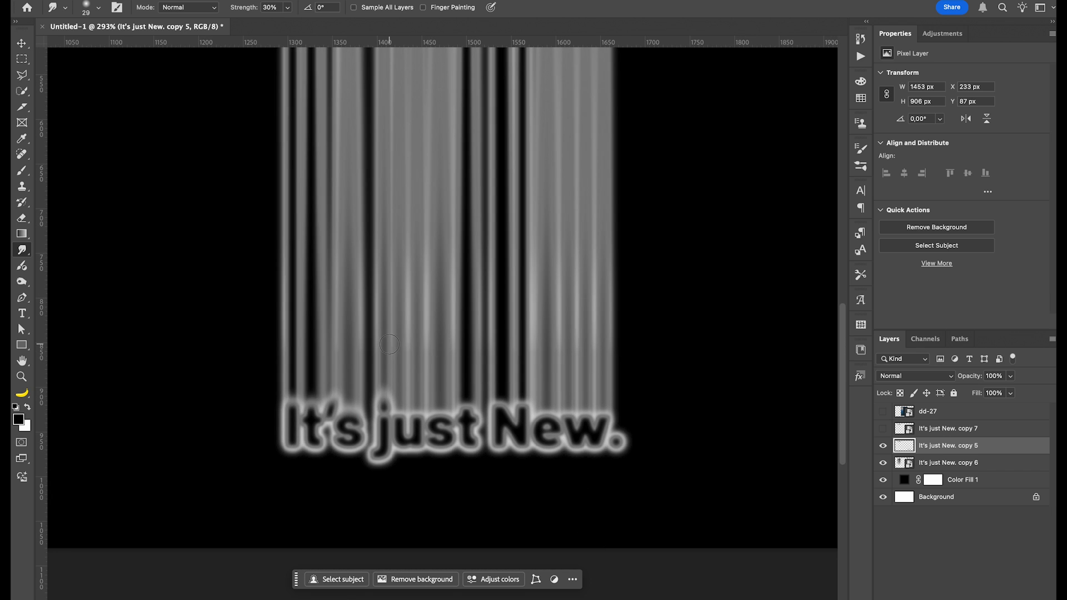
left_click_drag(400, 419, 387, 353)
left_click_drag(425, 427, 425, 363)
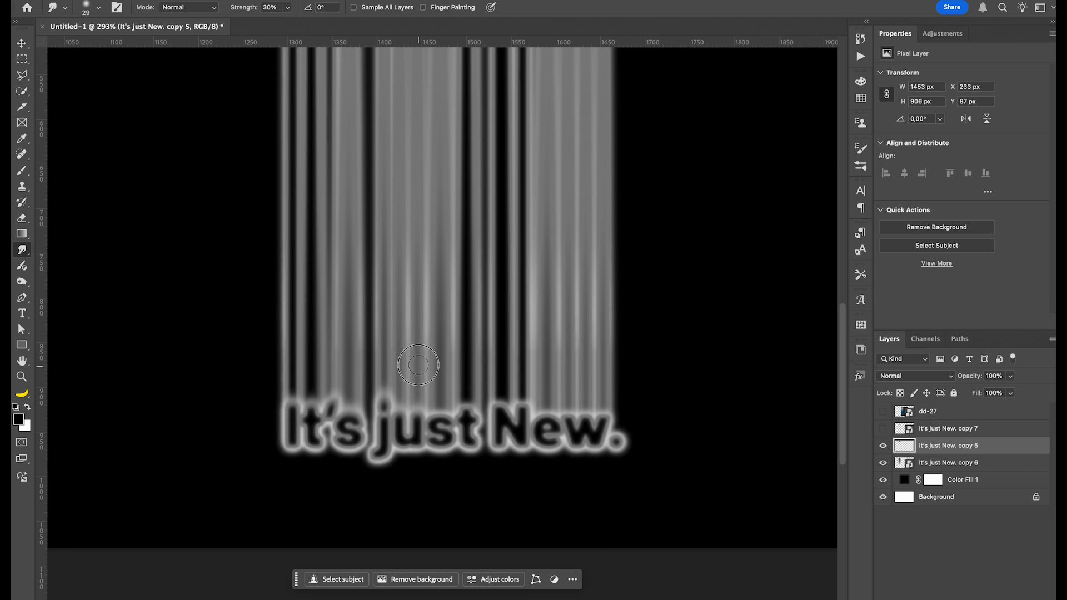
key("v")
scroll(633, 395, "down", 10)
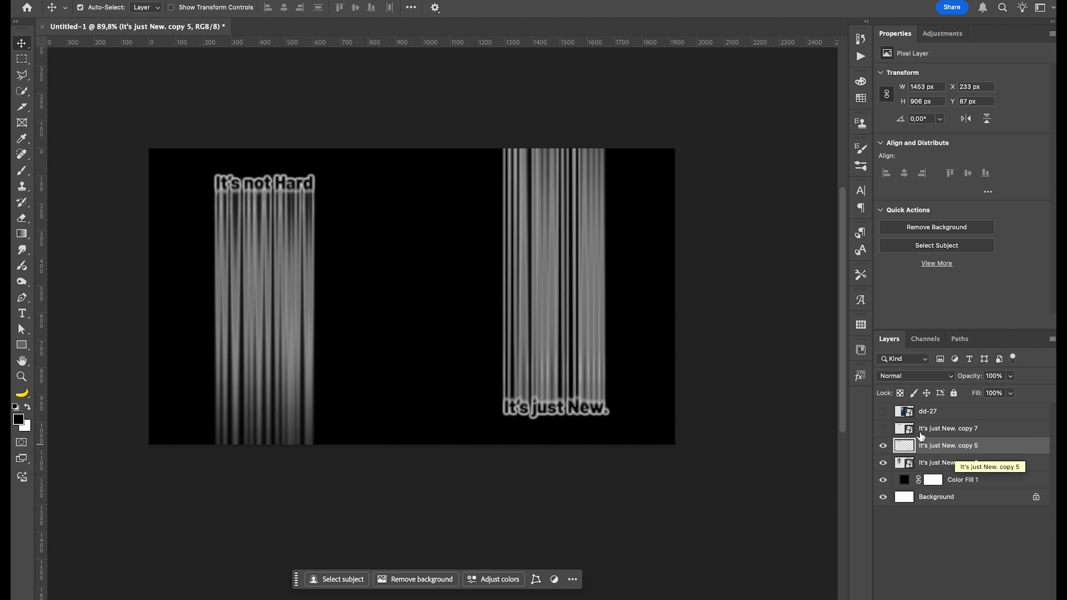
Show the dd-27 reference poster and add a Gradient Map adjustment layer above "It's just New. copy 5"
left_click(883, 413)
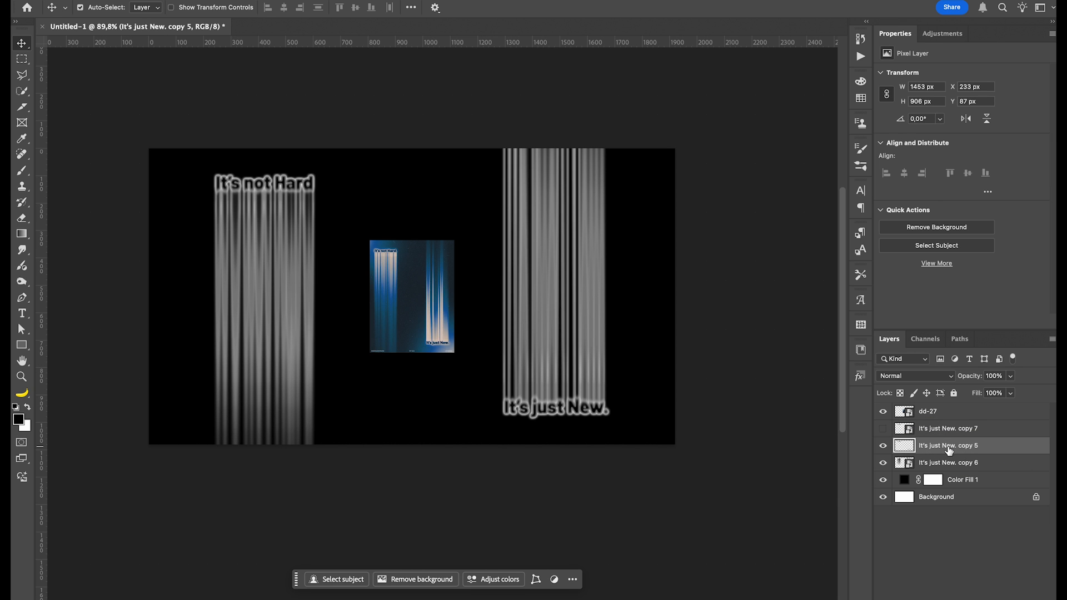
left_click(942, 33)
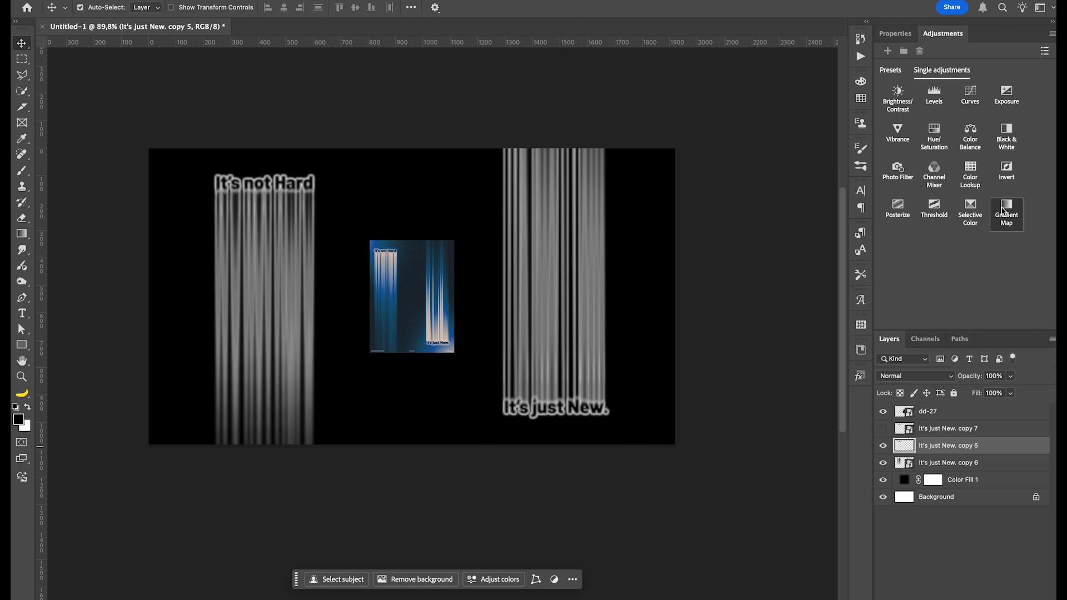
left_click(1007, 215)
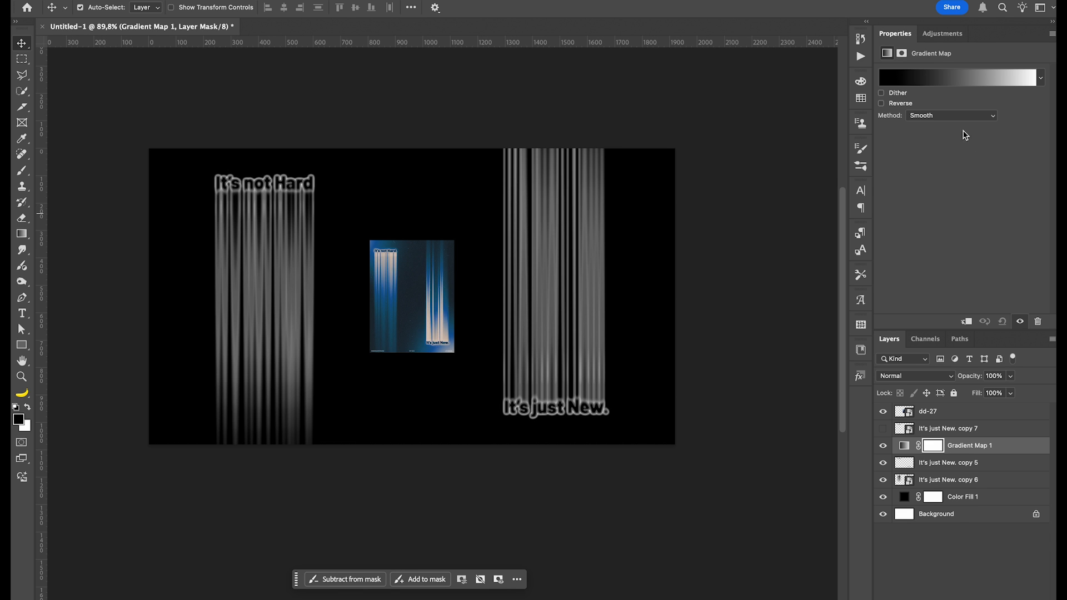
Recolour the Gradient Map's black stop with a darkened navy sampled from the reference poster's background, and open the white stop's colour
left_click(955, 77)
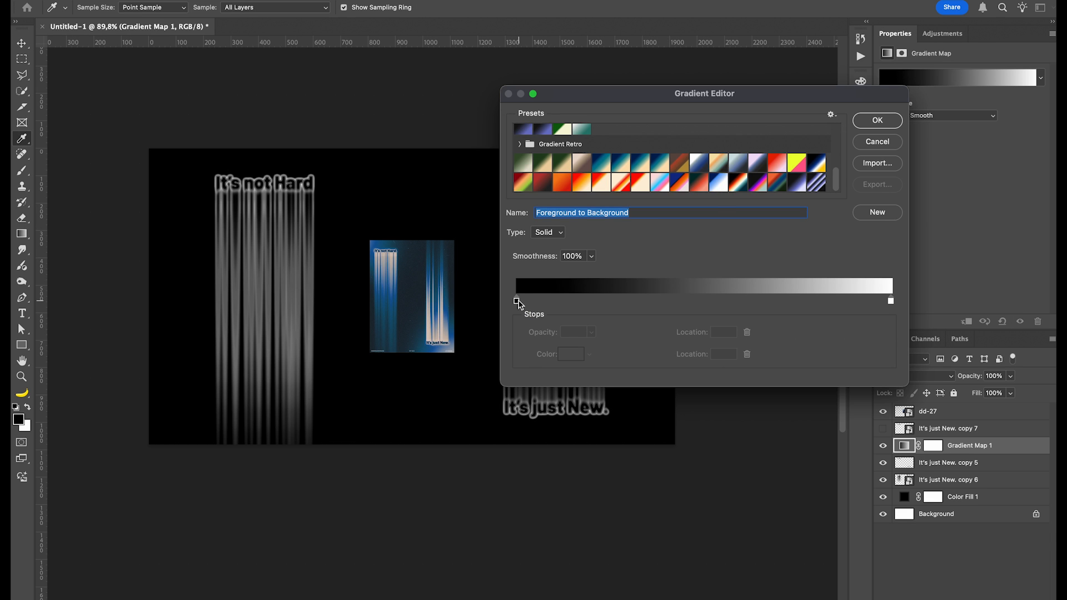
double_click(516, 301)
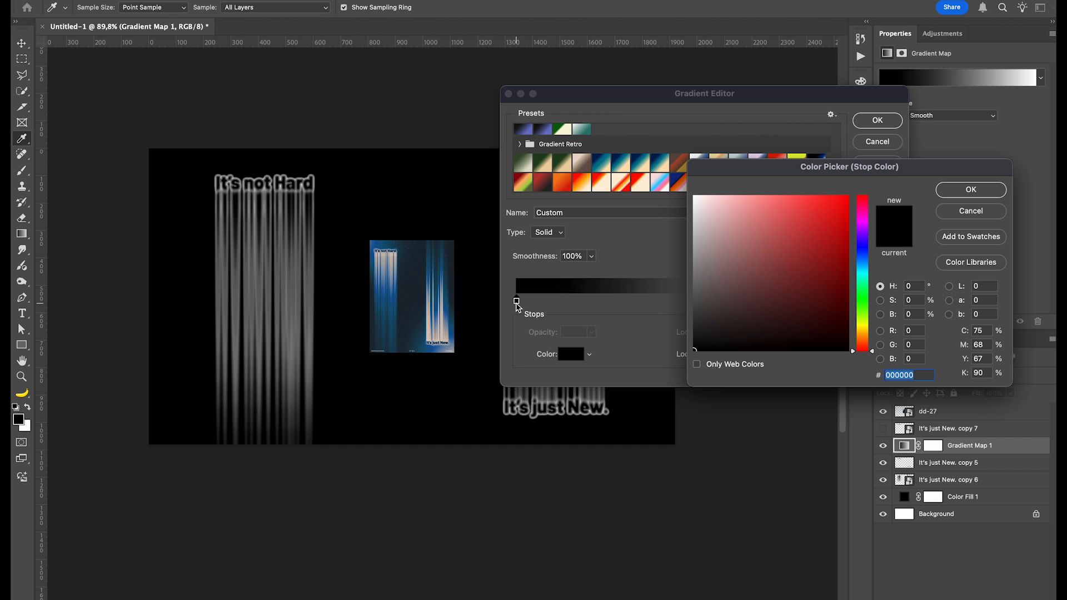
left_click(409, 285)
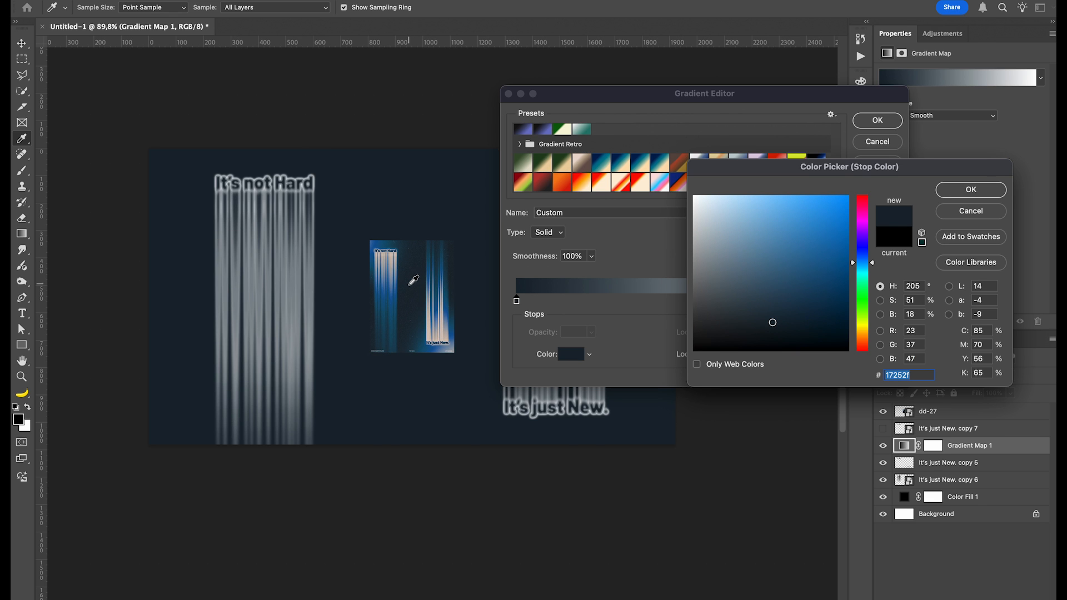
left_click(405, 301)
left_click(761, 330)
left_click(961, 191)
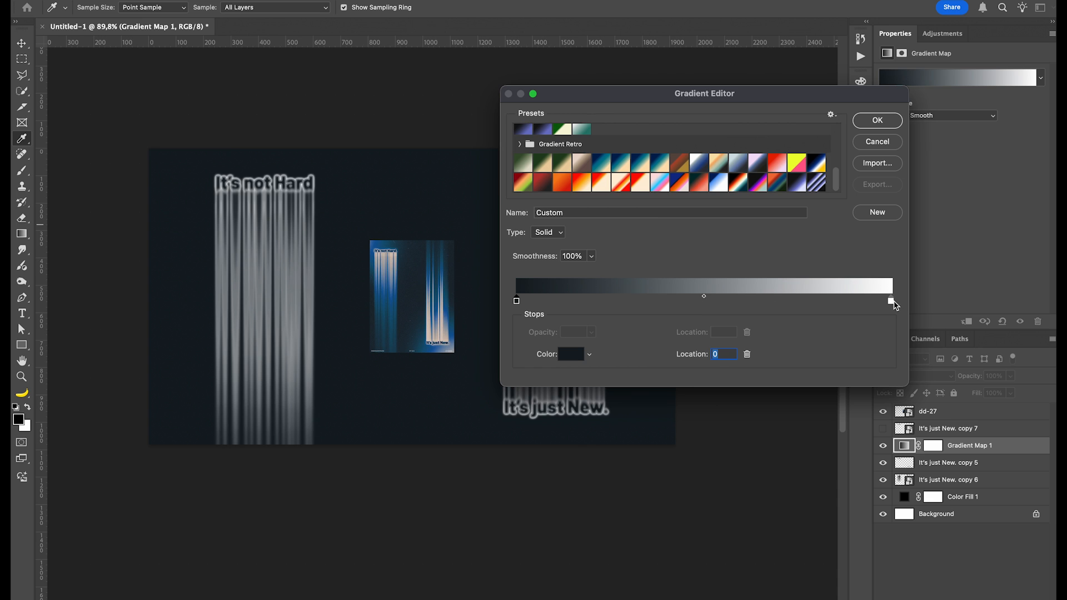
double_click(891, 302)
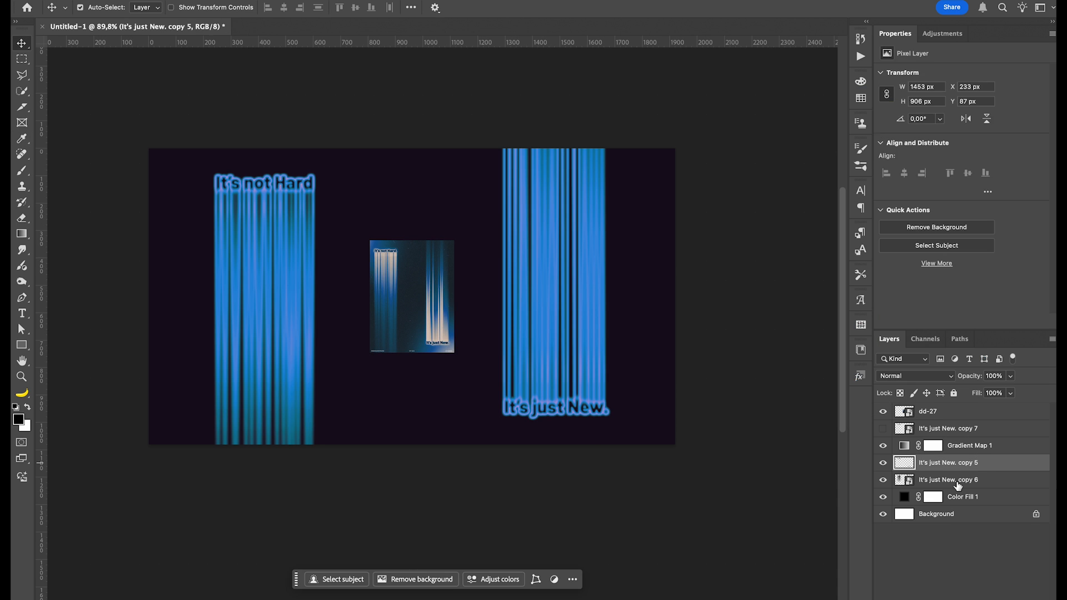
Group the layers "It's just New. copy 5" and "It's just New. copy 6" and duplicate the group repeatedly to intensify the glow
left_click(956, 480, "shift")
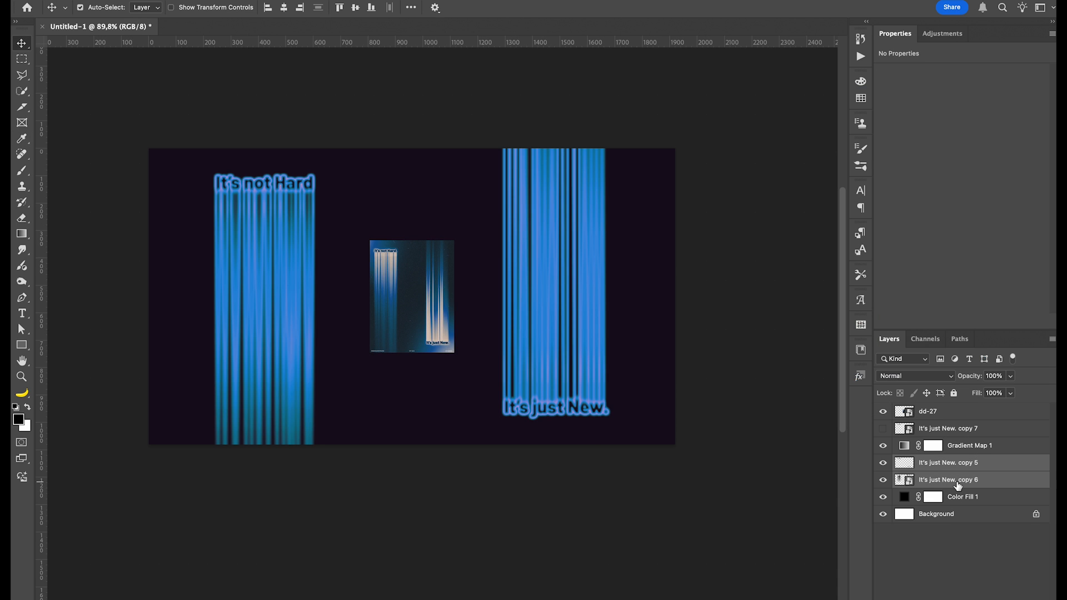
key("super+g")
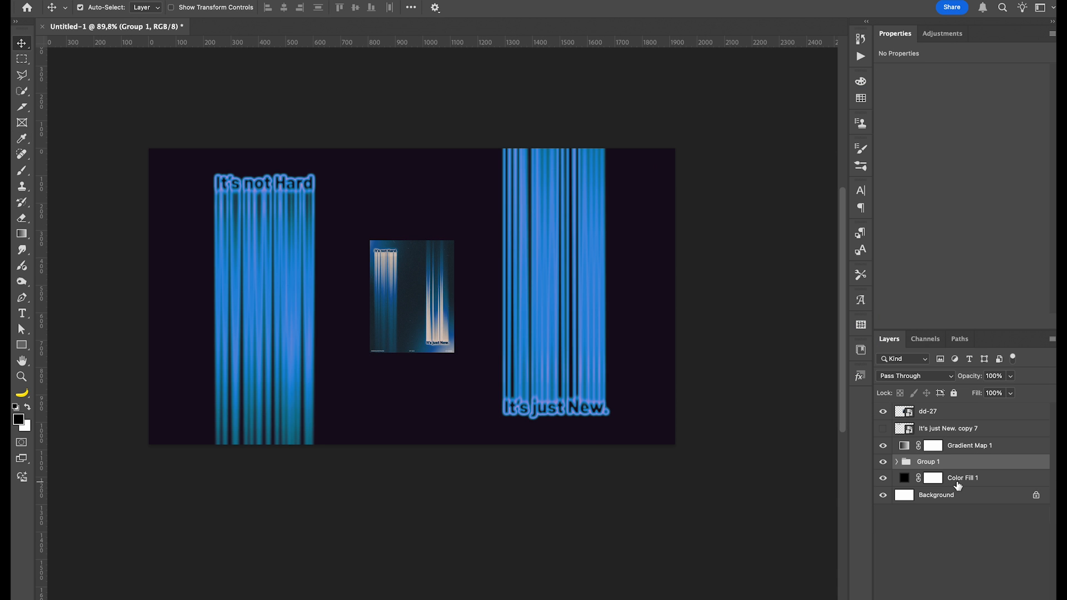
key("super+j")
key("super+j")
key("super+j")
key("super+j")
key("super+j")
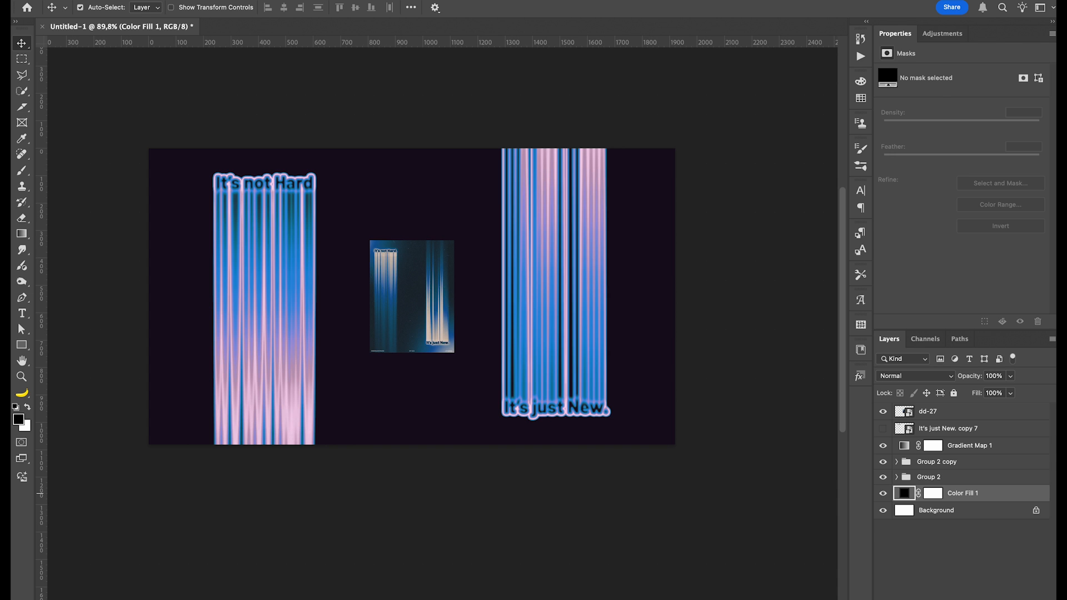
Add a layer above Color Fill 1 and paint white glows over the canvas's lower-right and upper-left corners with a soft 2047-pixel brush
key("super+shift+alt+n")
key("b")
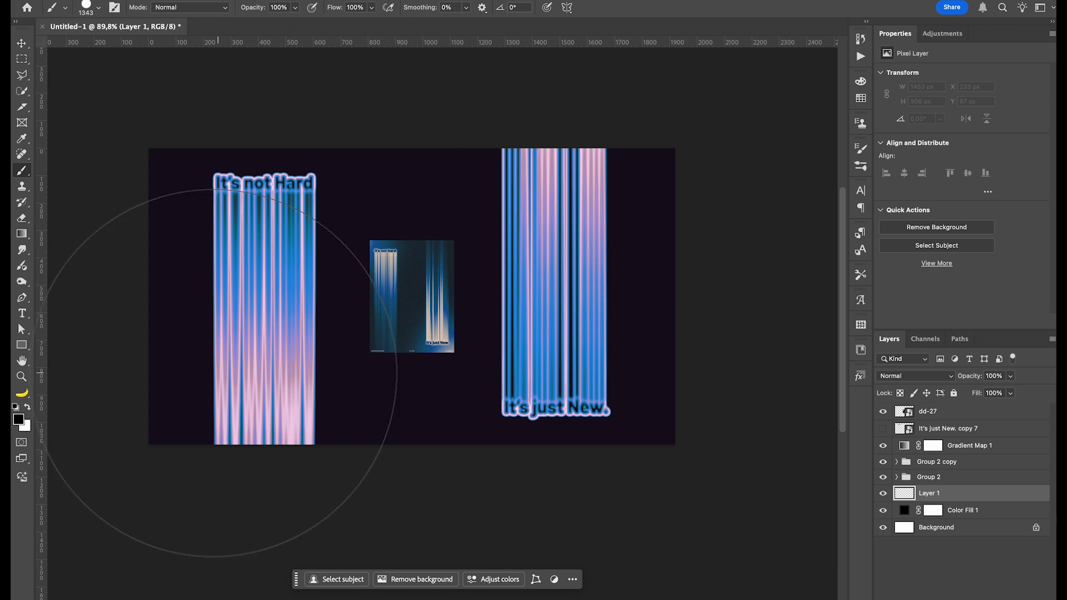
left_click(27, 408)
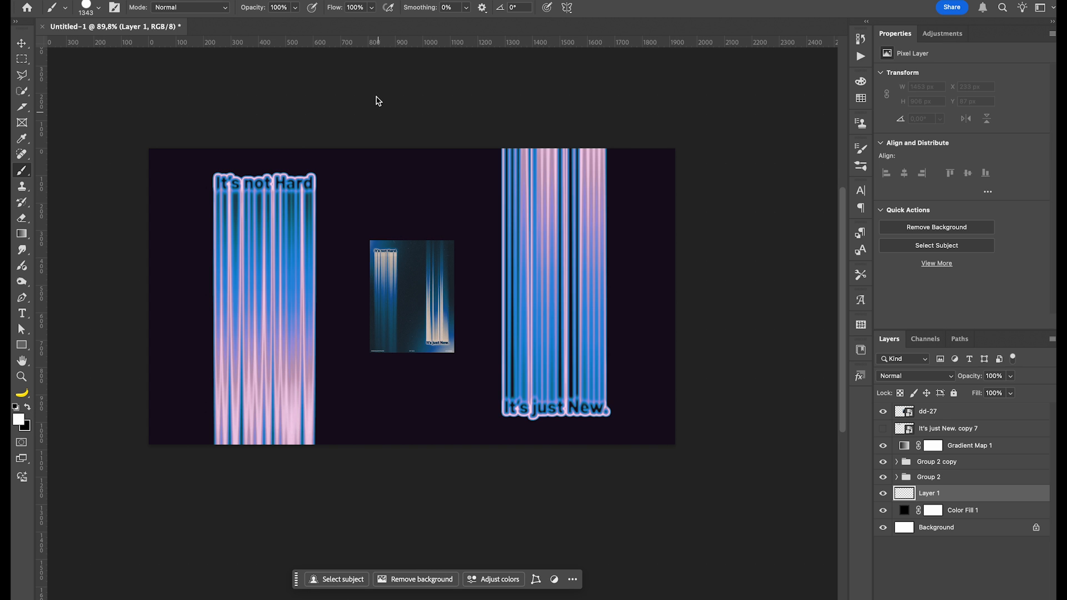
scroll(668, 452, "down", 6)
right_click(555, 398)
left_click(531, 391)
left_click_drag(531, 392, 572, 383)
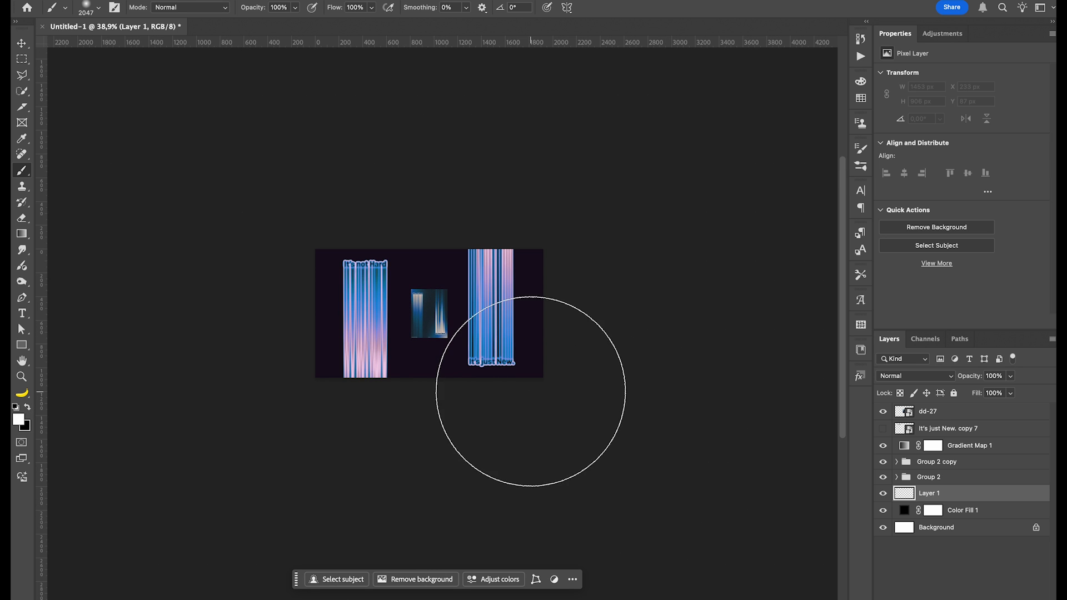
left_click(543, 397)
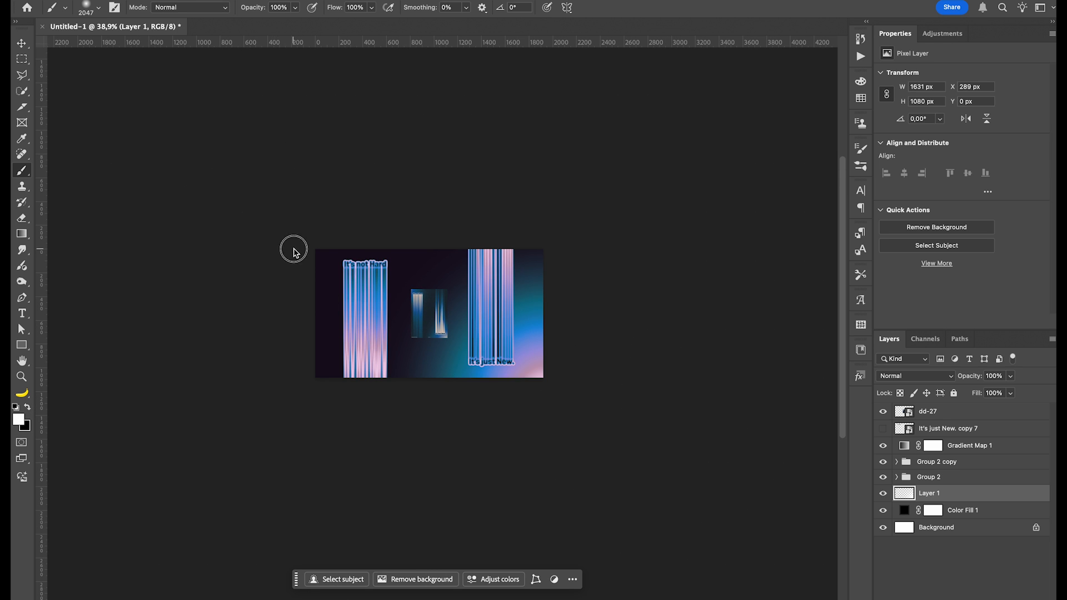
left_click(293, 251)
key("ctrl+0")
key("v")
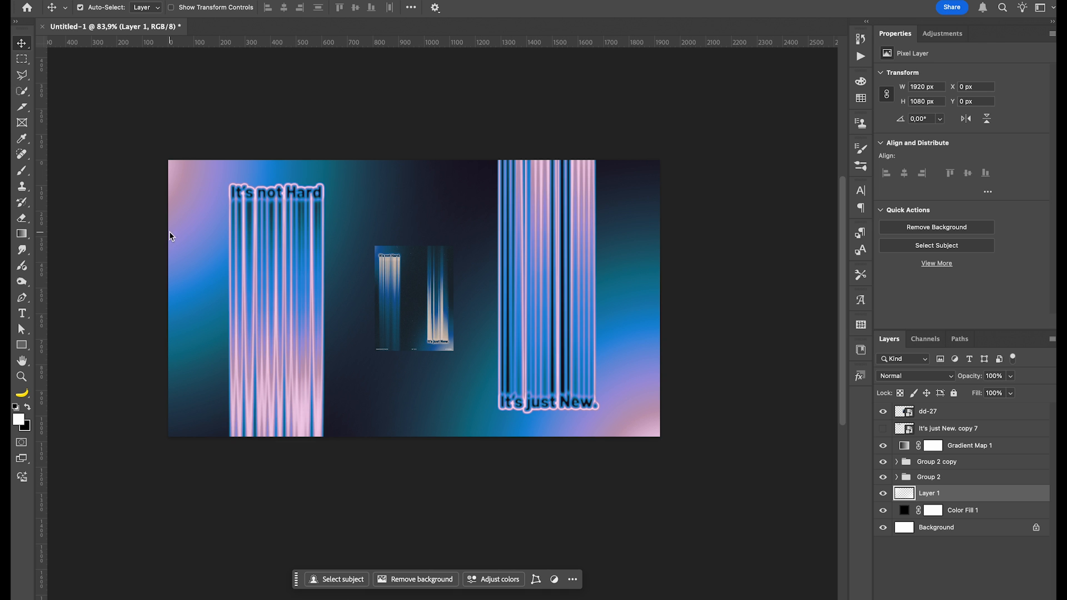
Lower the opacity of the painted corner-glow layer and hide the dd-27 reference poster
left_click(1013, 377)
left_click_drag(1014, 391, 969, 392)
key("alt+bracketleft")
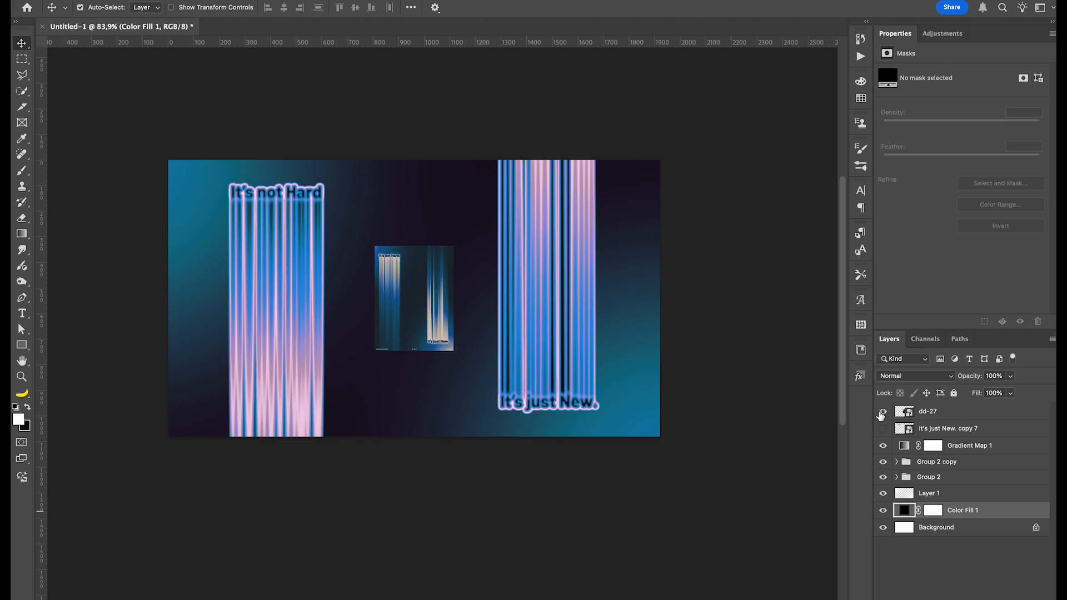
left_click(882, 412)
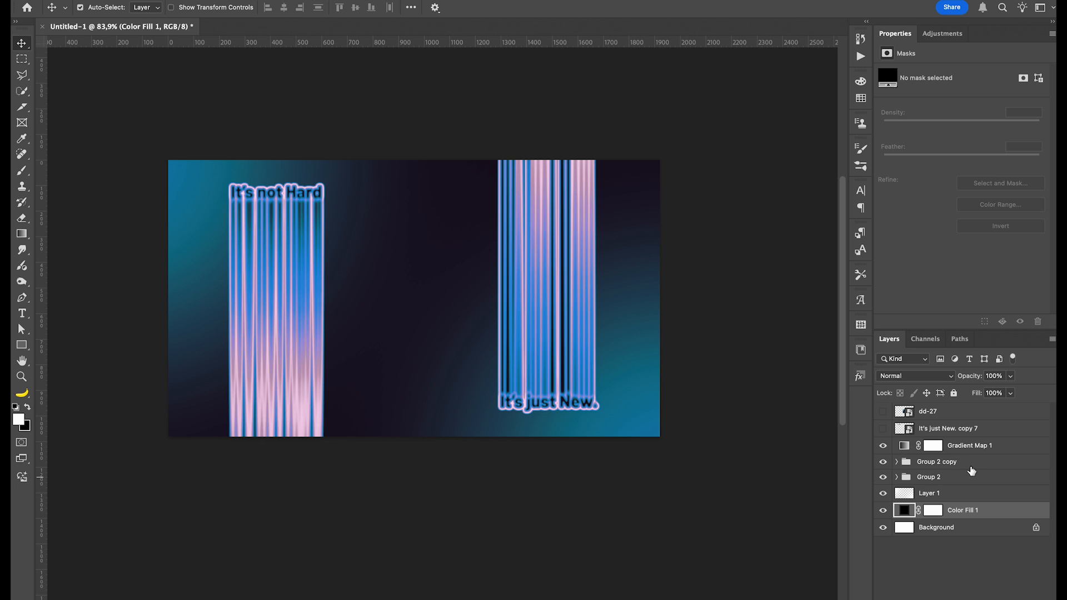
Add a layer above Gradient Map 1 and fill it with solid black
left_click(984, 446)
left_click(985, 599)
left_click(1020, 599)
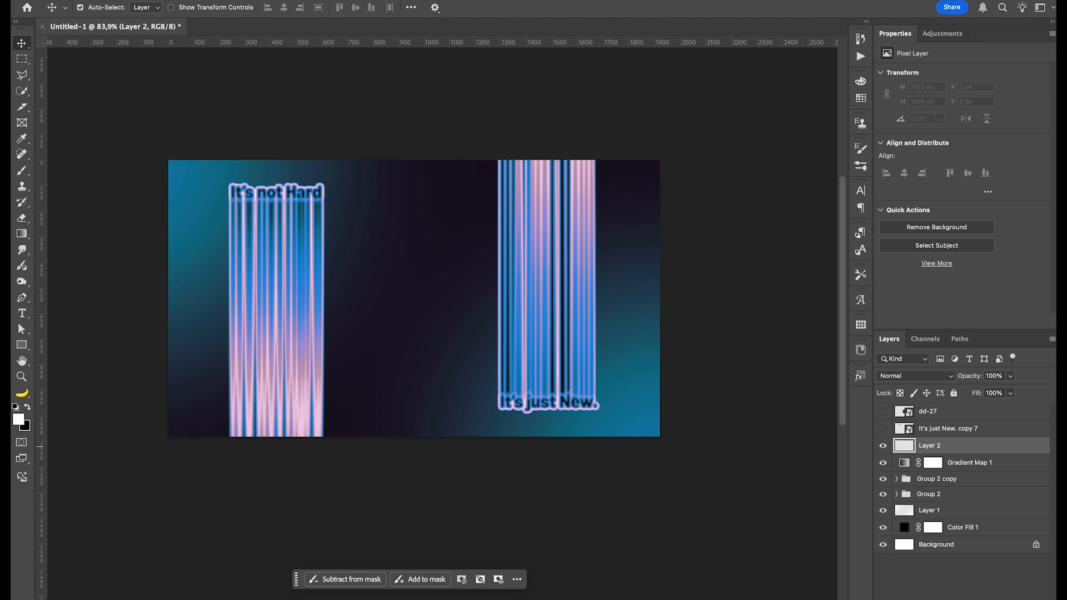
key("x")
key("ctrl+BackSpace")
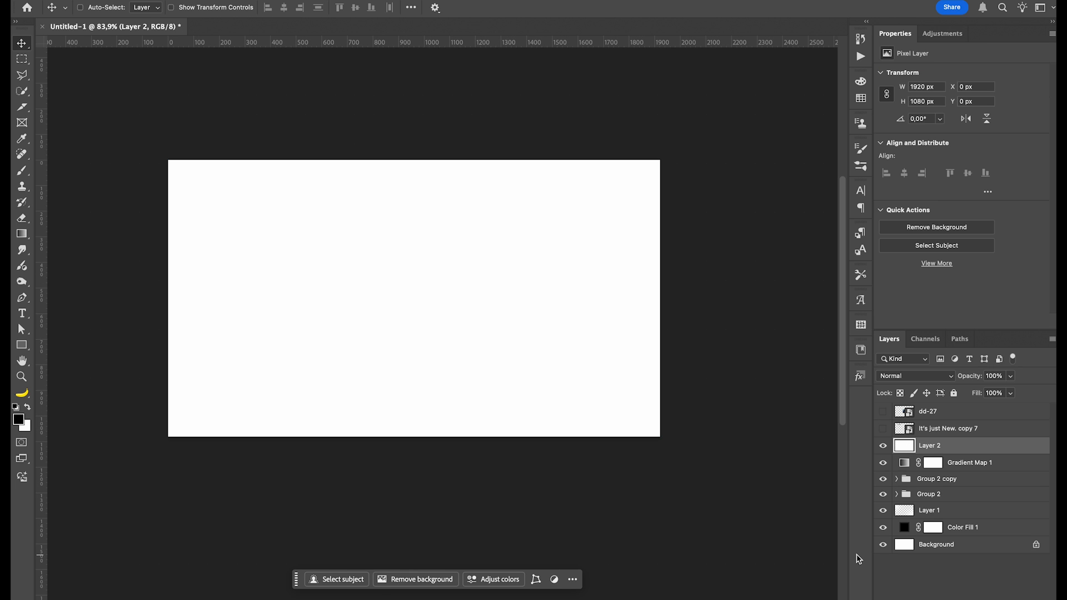
key("x")
key("ctrl+BackSpace")
Add 10% Gaussian monochromatic noise to the black layer and set its blend mode to Lighten
left_click(314, 0)
mouse_move(340, 173)
left_click(503, 173)
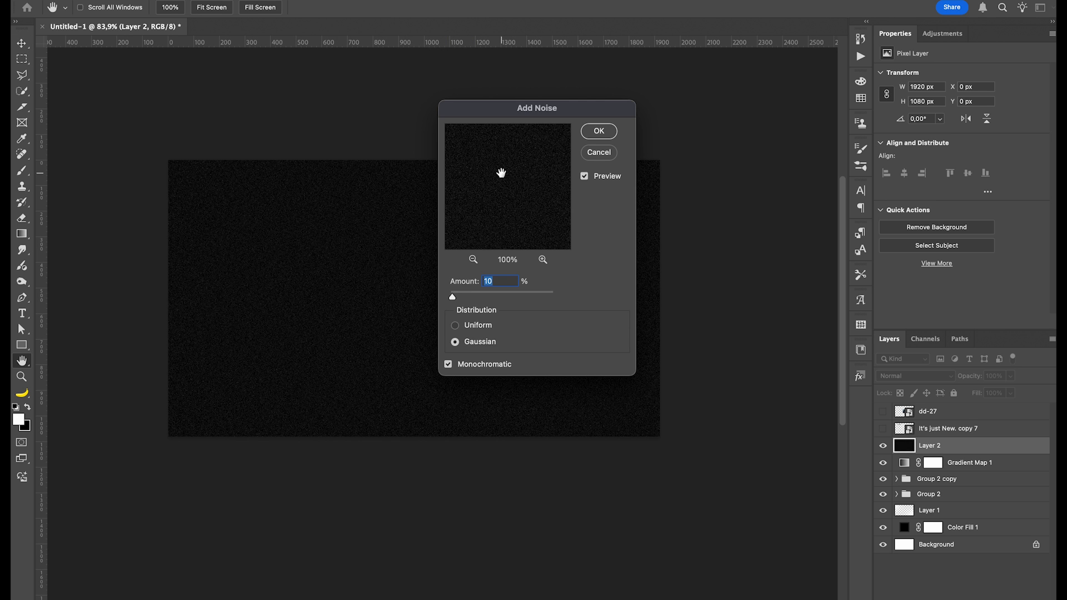
key("Return")
key("v")
left_click(909, 378)
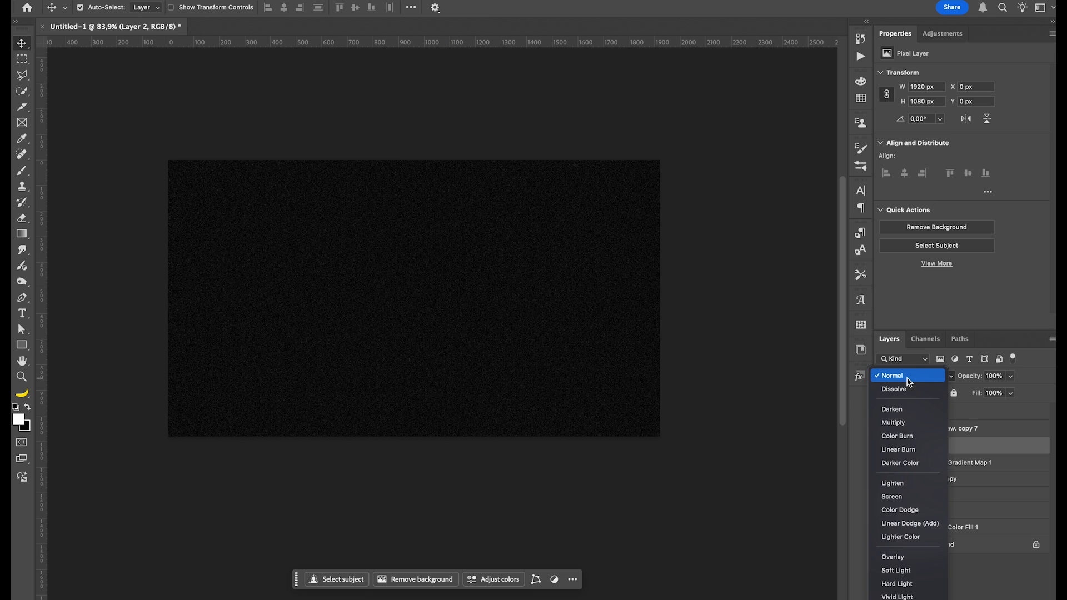
left_click(899, 483)
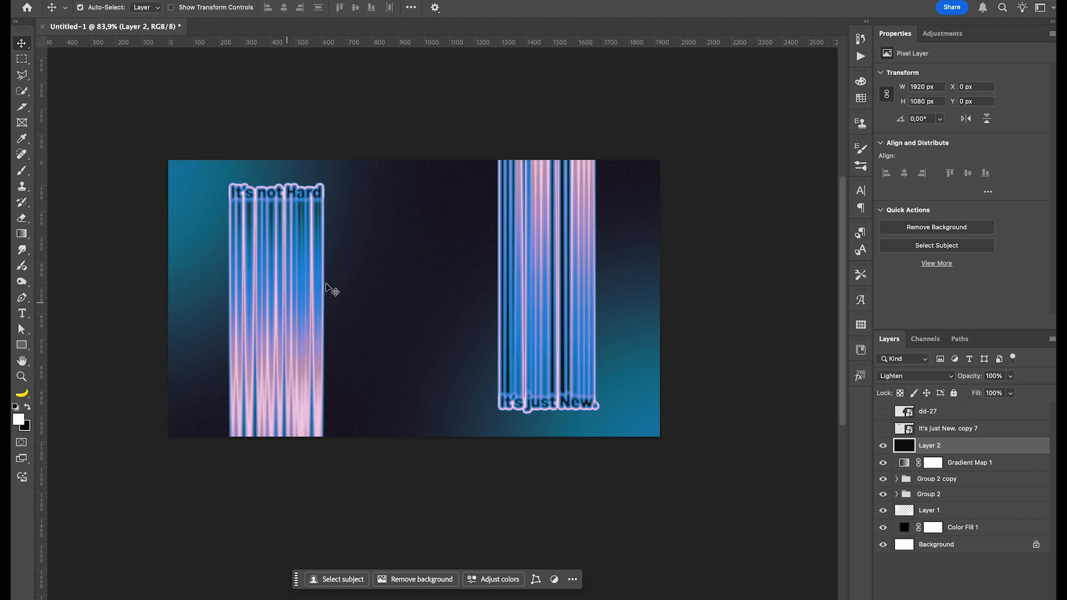